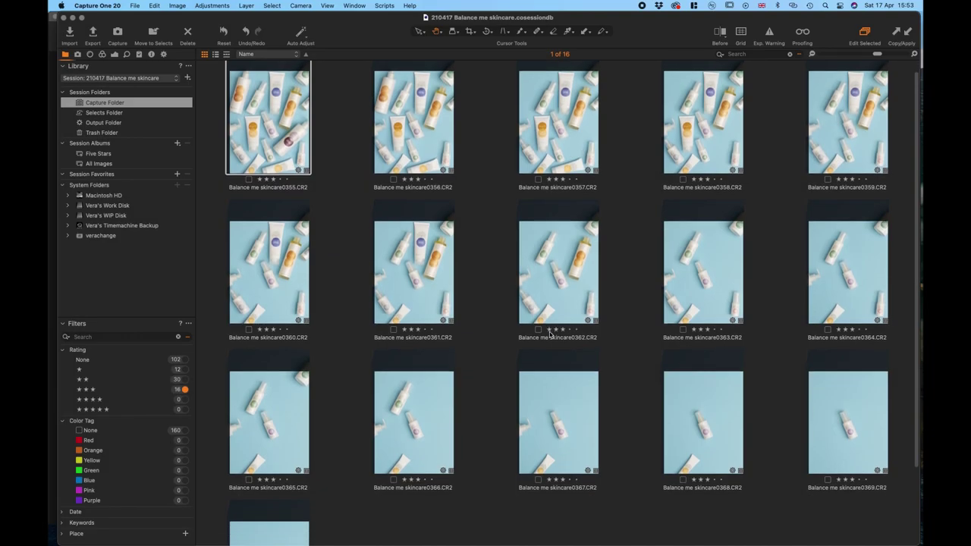
# Open capture 0355 large, review all the captures in sequence, then return to the thumbnail grid
pyautogui.doubleClick(307, 156)
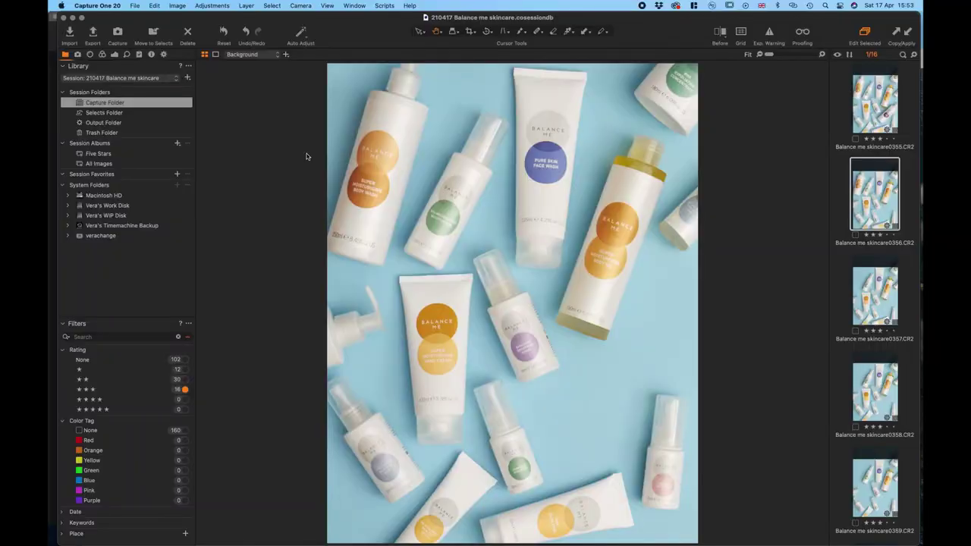
pyautogui.press('Down')
pyautogui.press('Down')
pyautogui.press('Down')
pyautogui.press('Down')
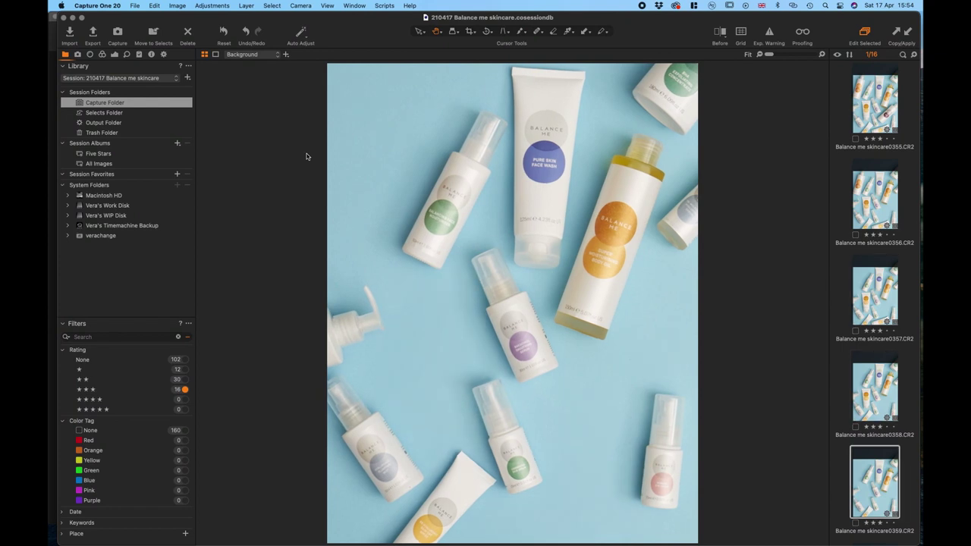
pyautogui.press('Down')
pyautogui.press('Down')
pyautogui.press('Down')
pyautogui.press('Down')
pyautogui.press('Down')
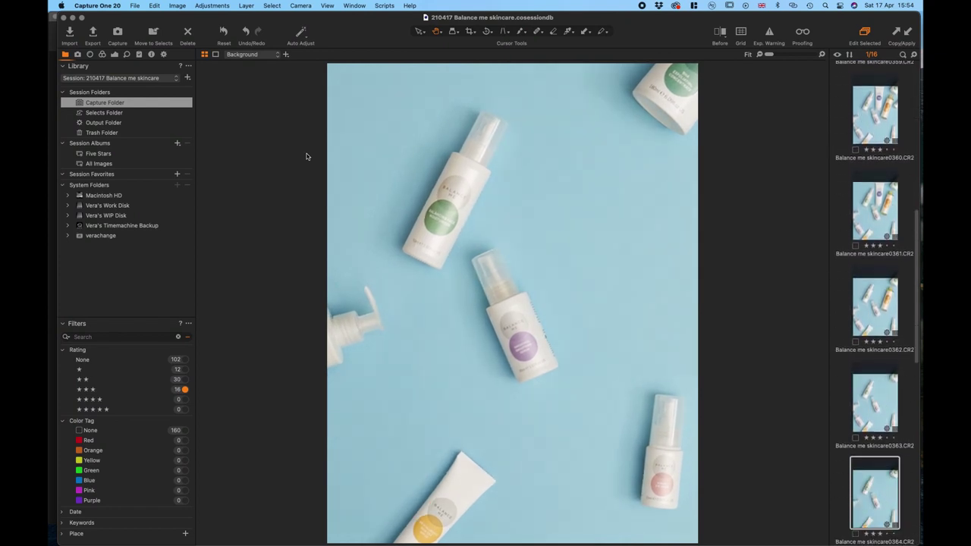
pyautogui.press('Down')
pyautogui.press('Down')
pyautogui.press('Down')
pyautogui.press('Down')
pyautogui.press('Down')
pyautogui.press('Down')
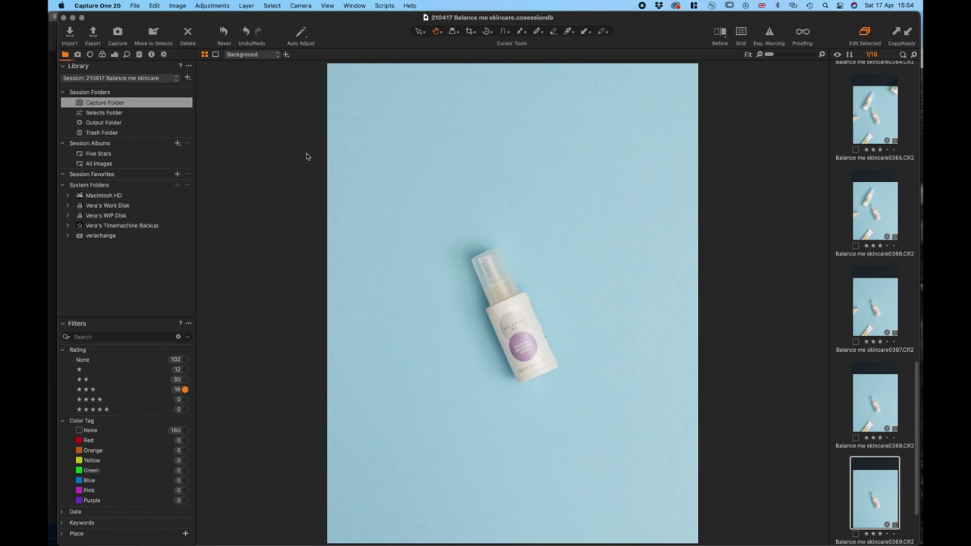
pyautogui.press('Up')
pyautogui.press('Up')
pyautogui.press('Up')
pyautogui.press('Up')
pyautogui.press('Up')
pyautogui.press('Up')
pyautogui.press('Up')
pyautogui.press('Up')
pyautogui.press('Up')
pyautogui.press('Up')
pyautogui.press('Up')
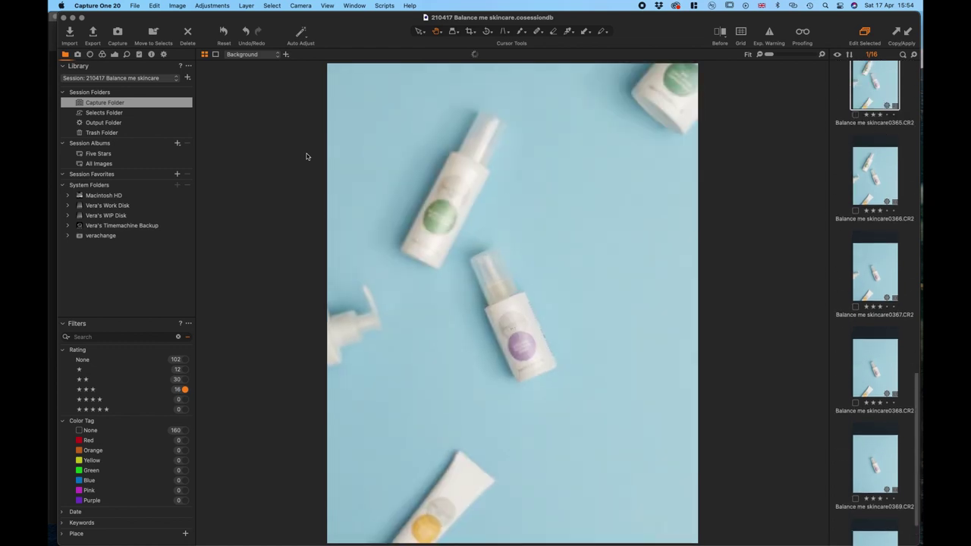
pyautogui.press('Up')
pyautogui.press('Up')
pyautogui.press('Up')
pyautogui.press('Up')
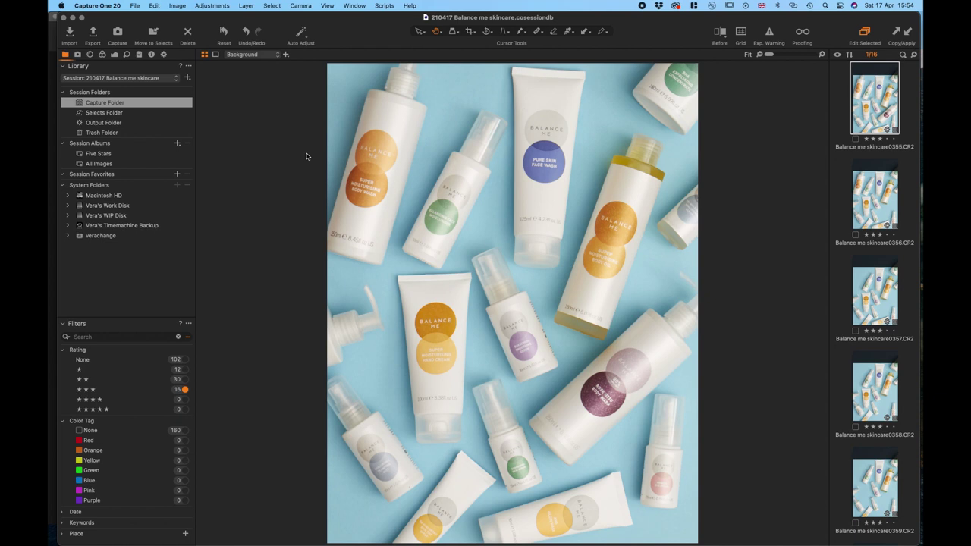
pyautogui.press('Down')
pyautogui.press('Up')
pyautogui.press('super+alt+v')
# Select all 16 captures and send them to Edit With > Adobe Photoshop 2020
pyautogui.press('super+a')
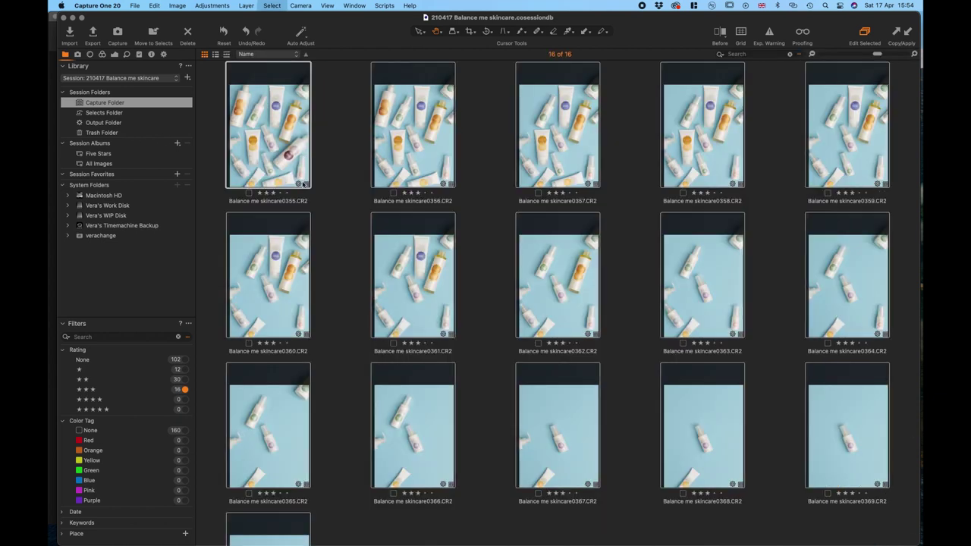
pyautogui.rightClick(404, 138)
pyautogui.moveTo(495, 237)
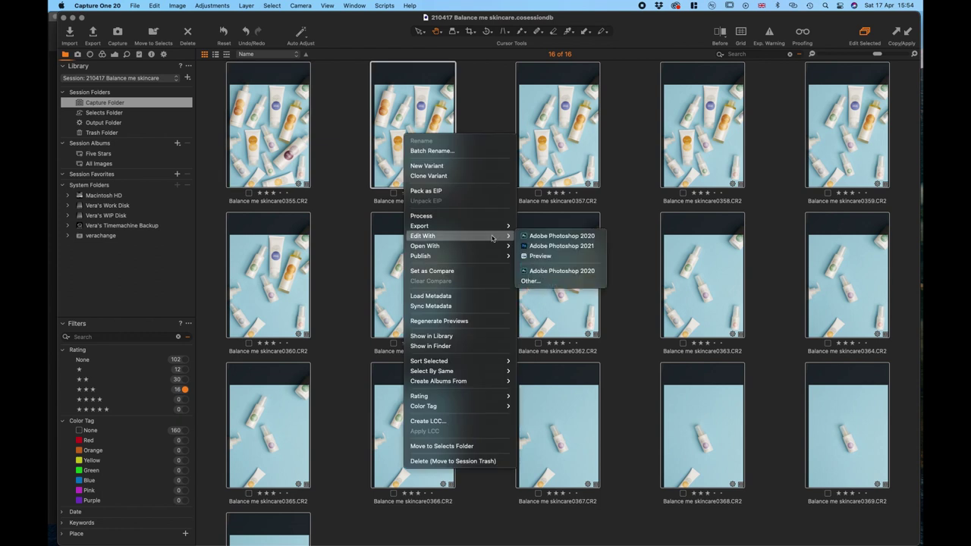
pyautogui.click(558, 237)
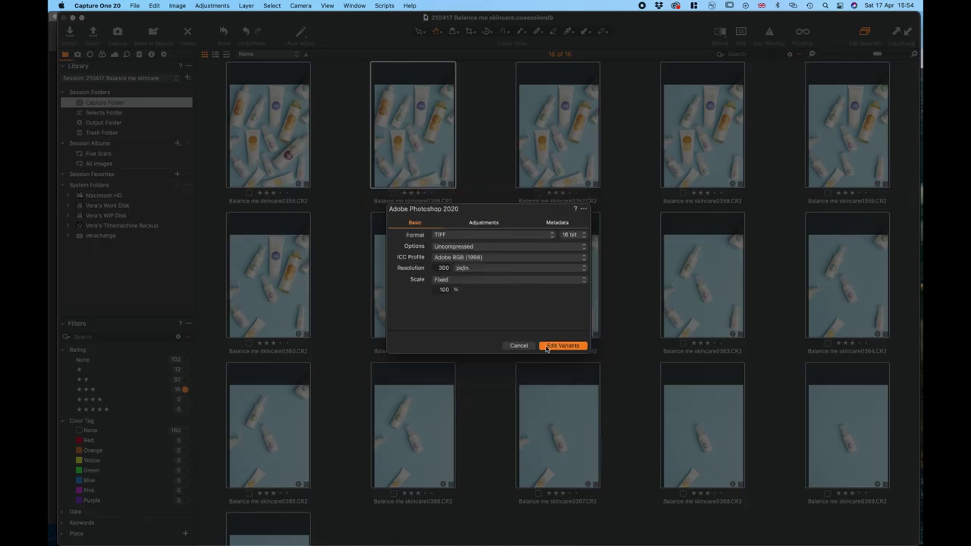
# Open the TIFF variants in Photoshop and look through images 0364 to 0371
pyautogui.click(562, 345)
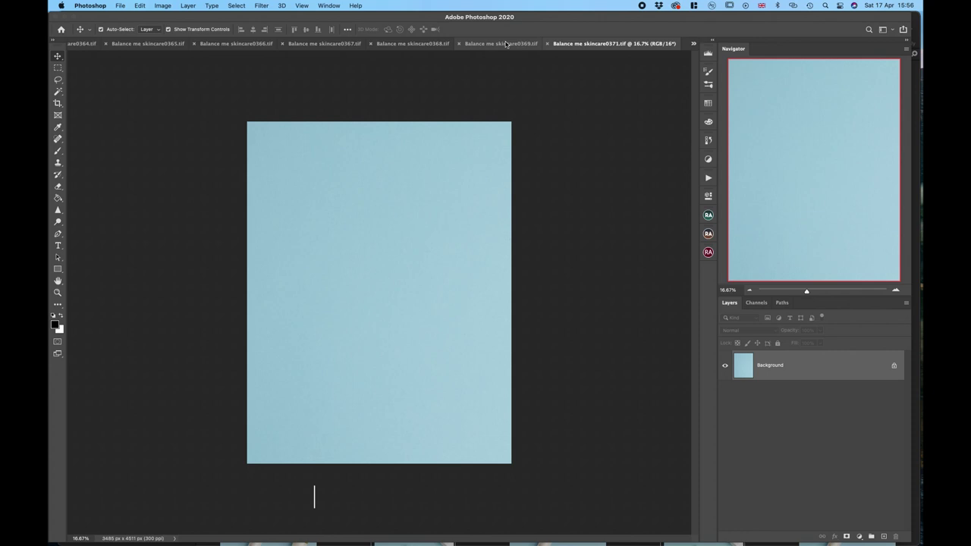
pyautogui.click(506, 44)
pyautogui.click(433, 44)
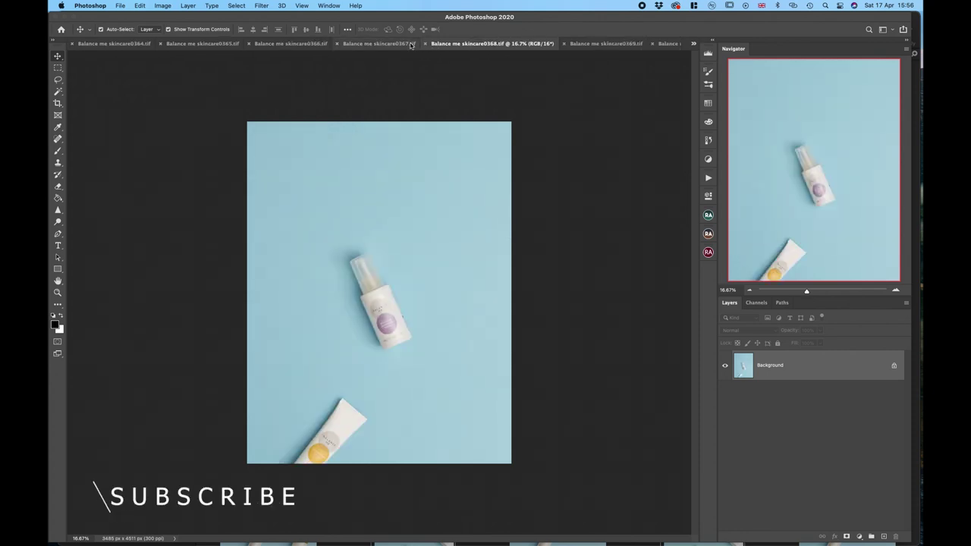
pyautogui.click(380, 44)
pyautogui.click(290, 44)
pyautogui.click(201, 44)
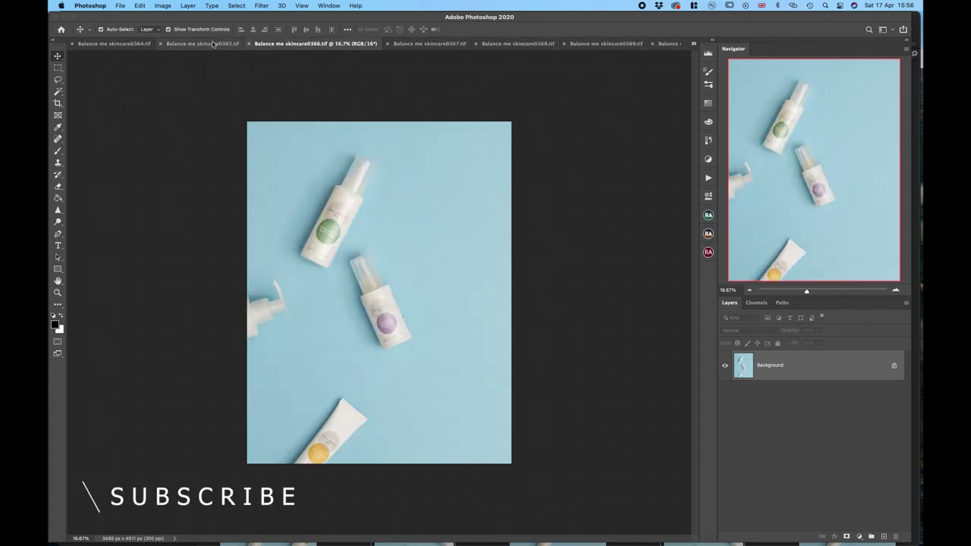
pyautogui.click(139, 44)
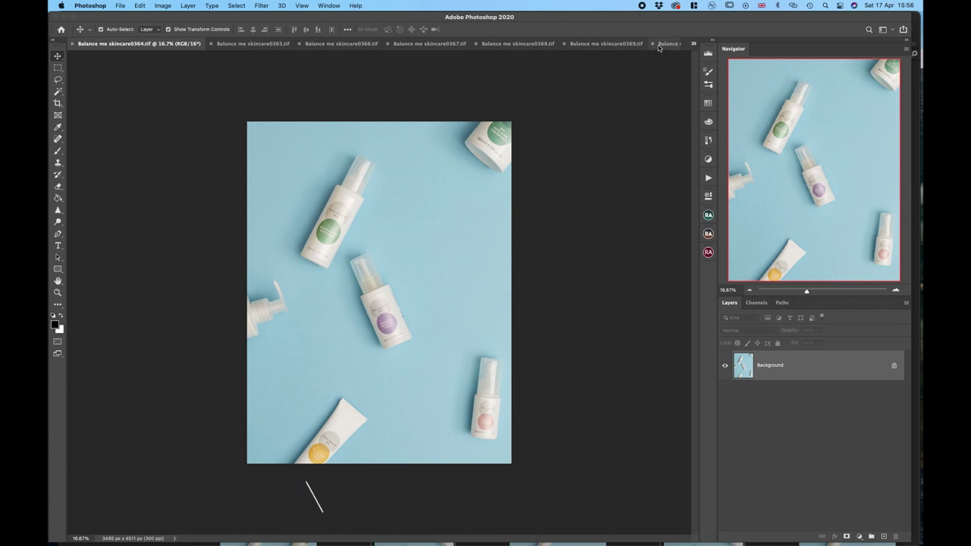
pyautogui.click(606, 44)
pyautogui.click(665, 44)
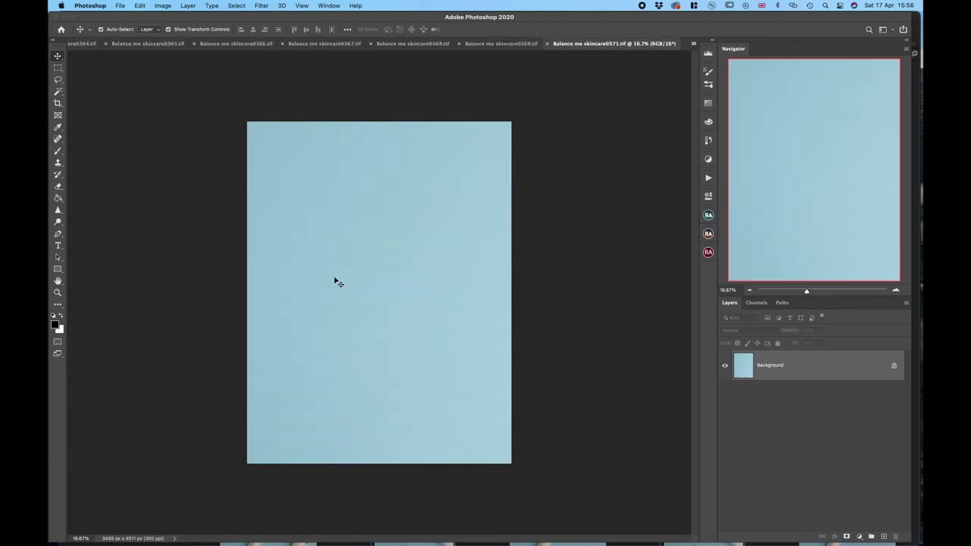
# Stack images 0369, 0368 and the following photos into 0371 as layers, closing 0369 and 0368
pyautogui.click(501, 44)
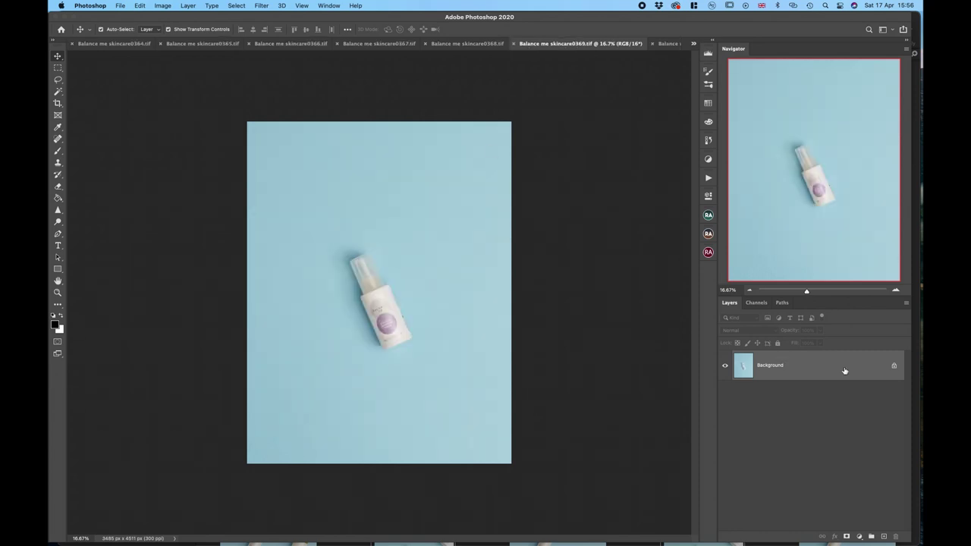
pyautogui.moveTo(845, 370); pyautogui.dragTo(451, 196)
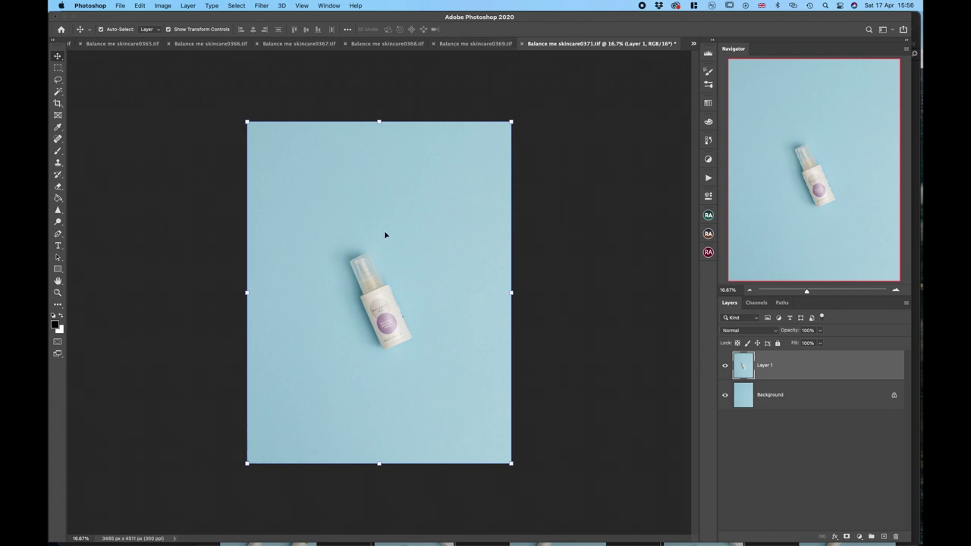
pyautogui.click(476, 44)
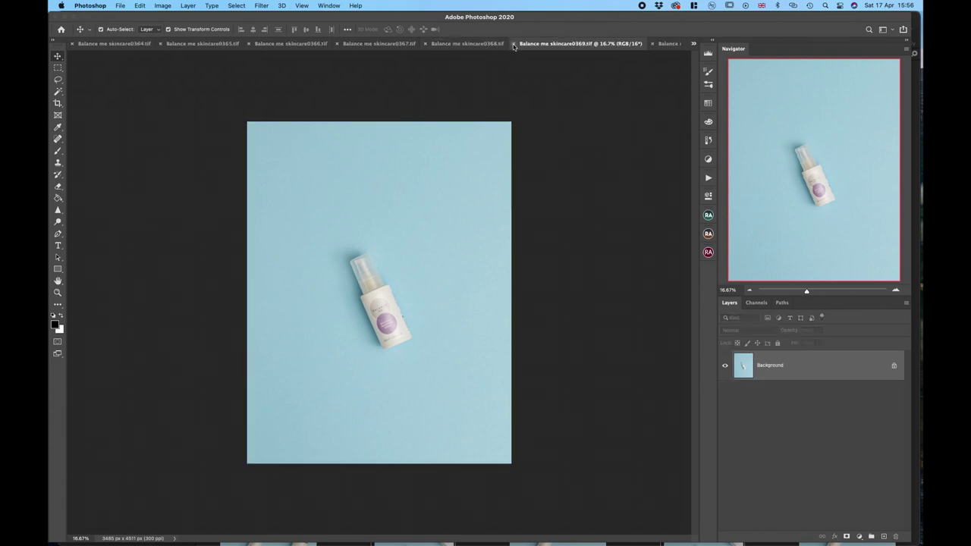
pyautogui.press('super+w')
pyautogui.click(475, 43)
pyautogui.moveTo(770, 365); pyautogui.dragTo(391, 264)
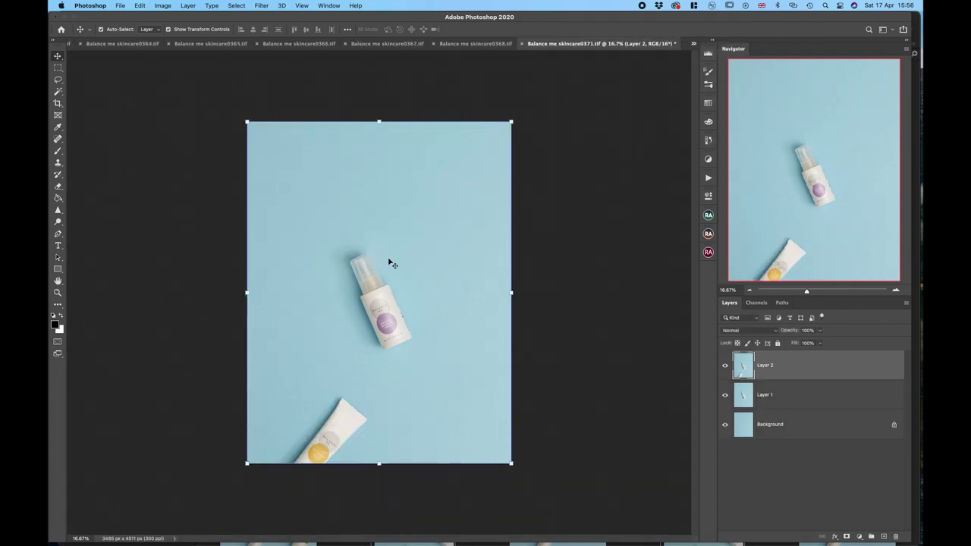
pyautogui.click(462, 44)
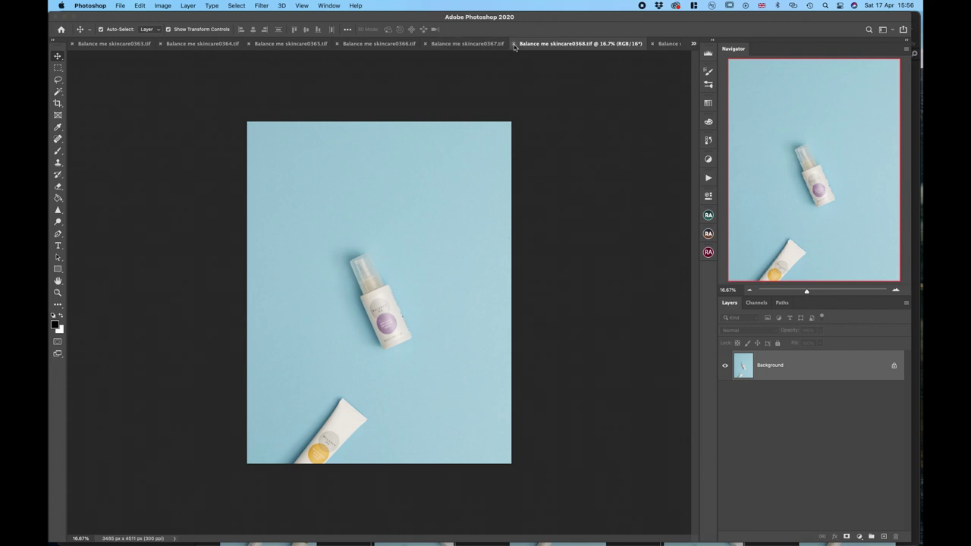
pyautogui.click(514, 44)
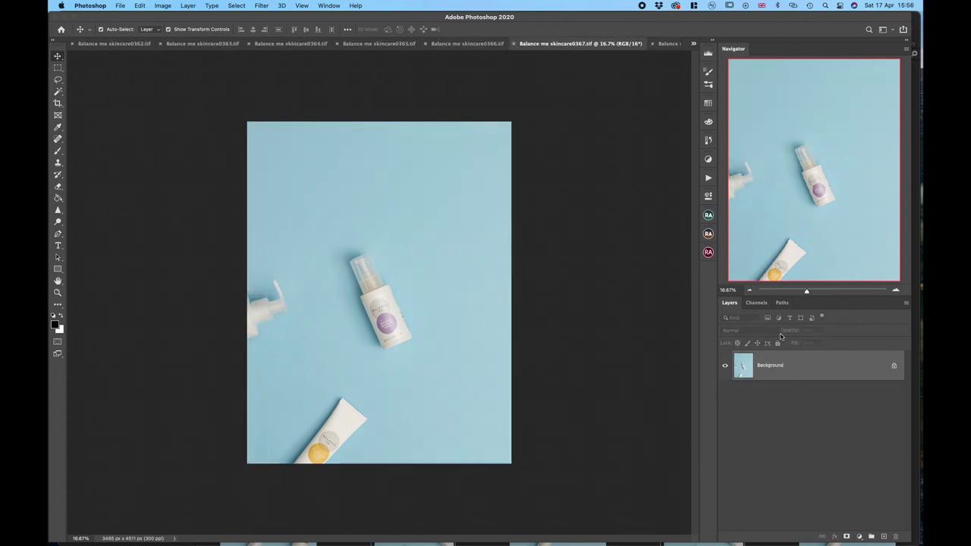
pyautogui.hotkey('ctrl', 'Tab')
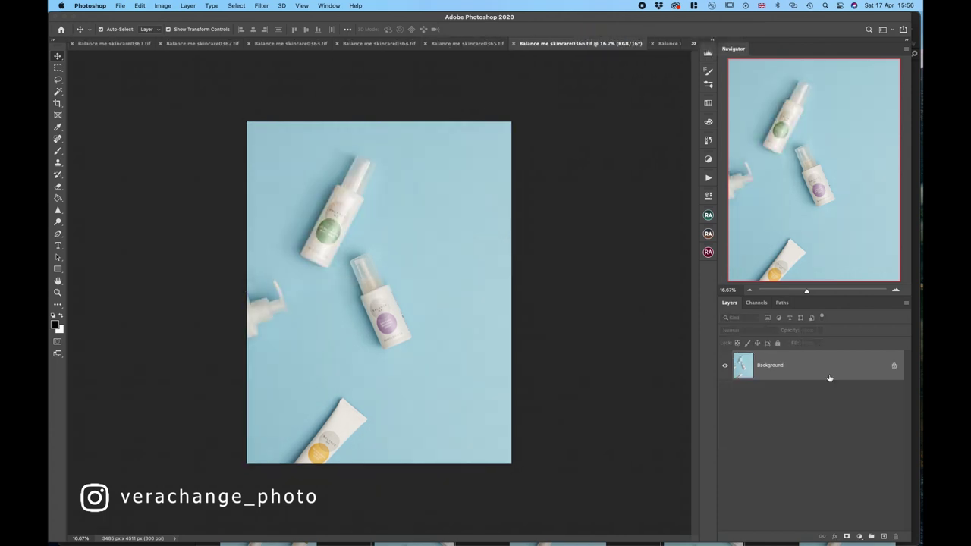
pyautogui.moveTo(829, 378); pyautogui.dragTo(473, 225)
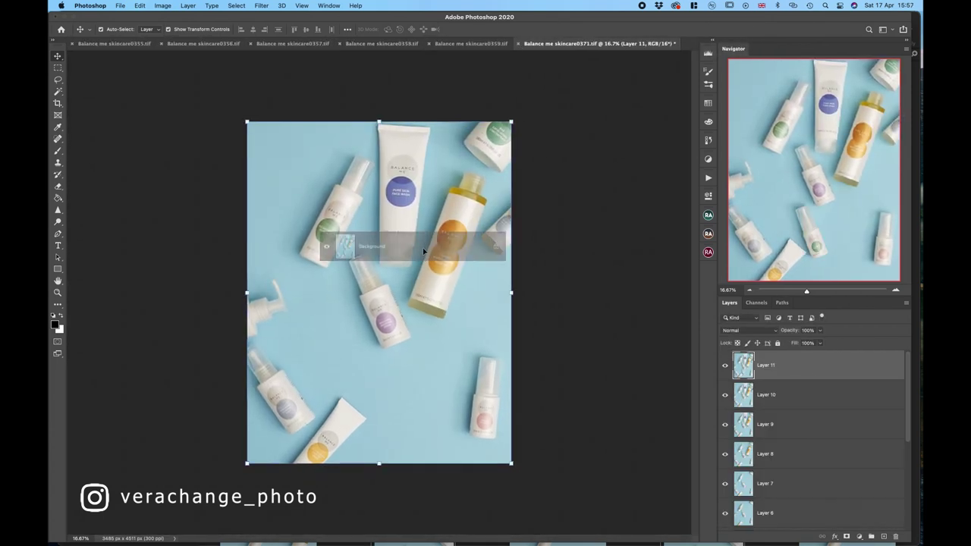
pyautogui.moveTo(394, 243); pyautogui.dragTo(794, 363)
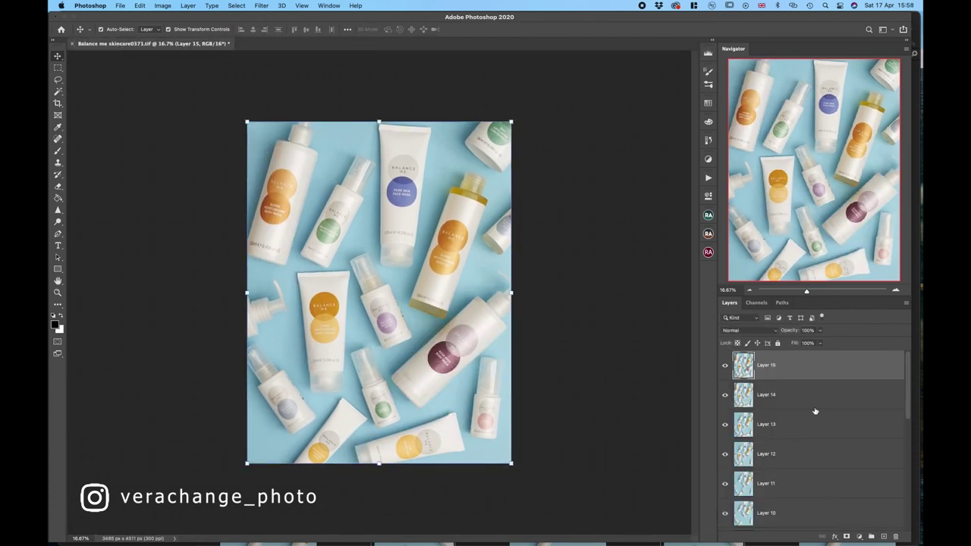
pyautogui.scroll(-10, 815, 411)
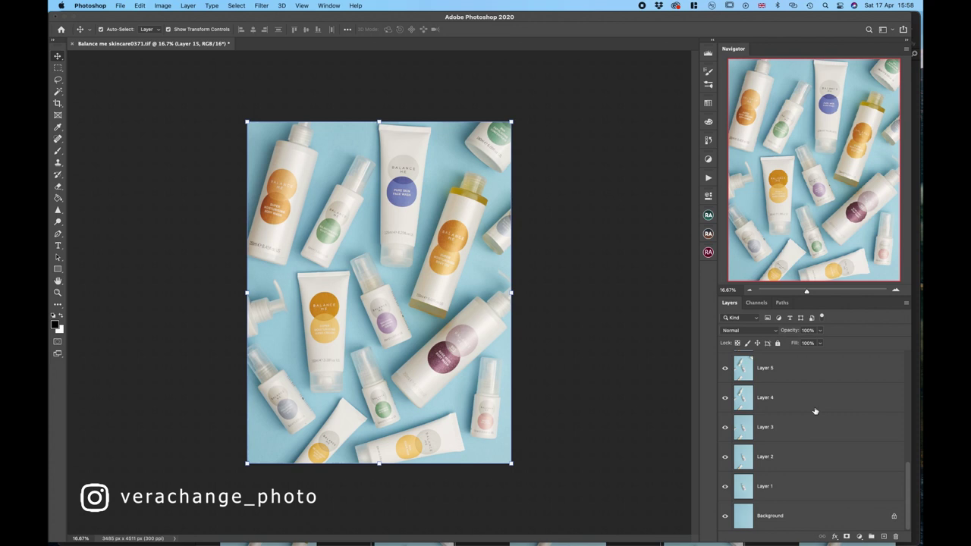
pyautogui.scroll(9, 815, 412)
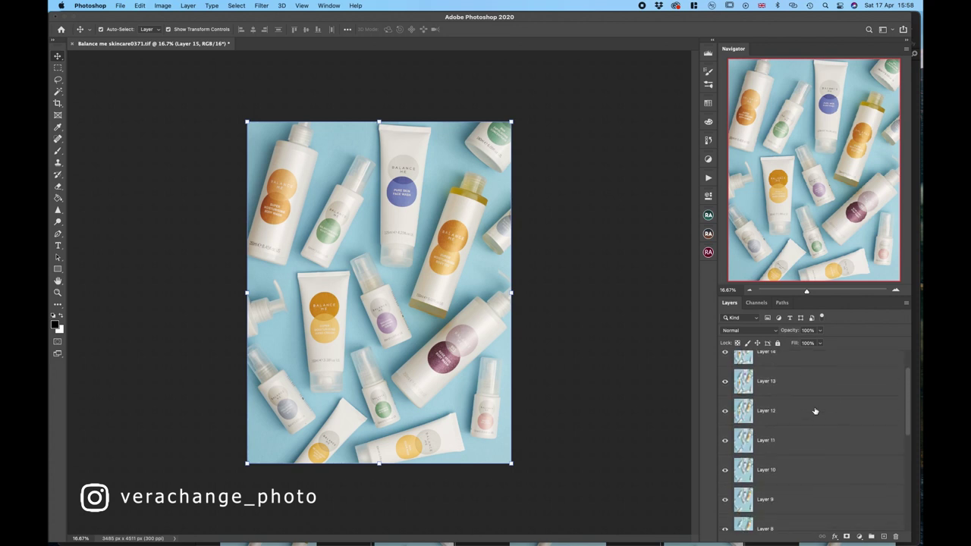
pyautogui.scroll(2, 815, 412)
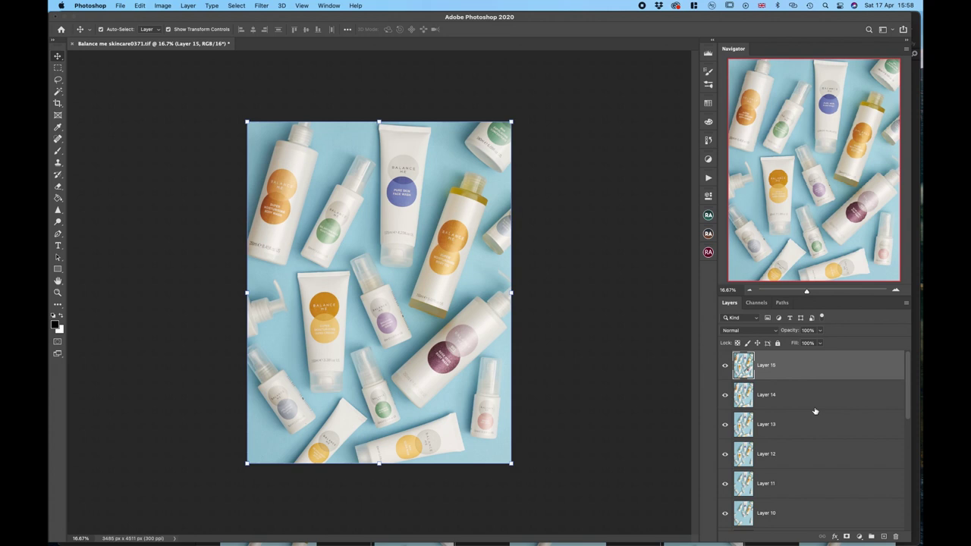
pyautogui.click(725, 366)
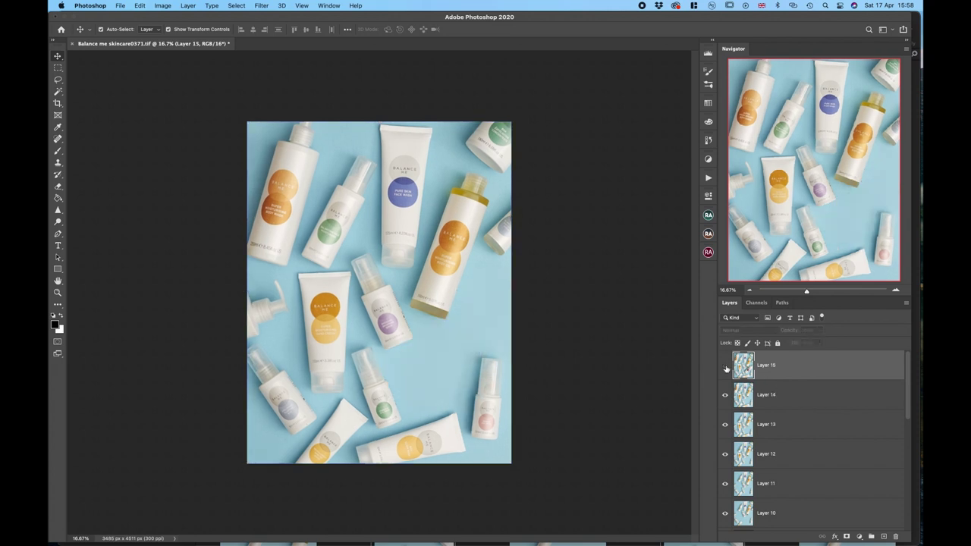
pyautogui.click(724, 366)
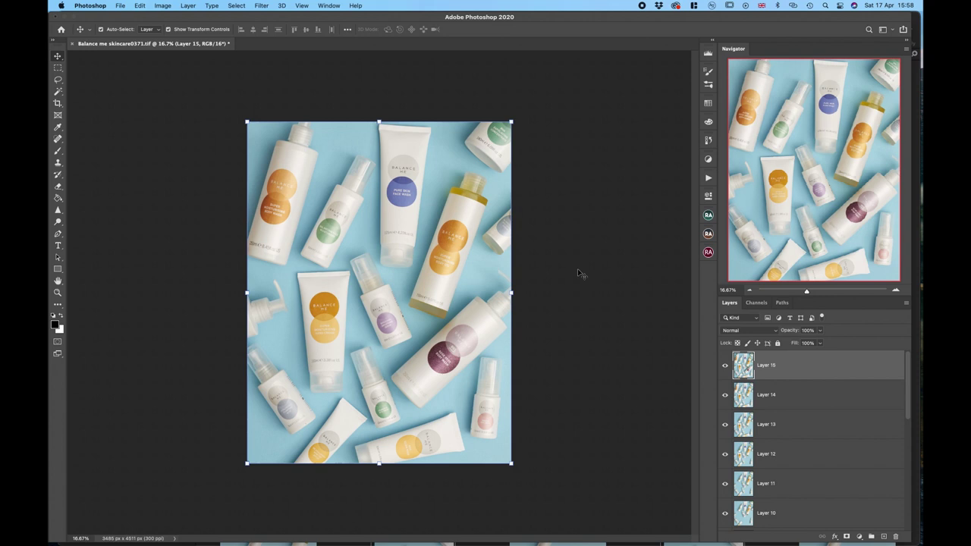
# Unlock the Background layer of skincare0371.tif, turning it into Layer 0
pyautogui.scroll(-5, 847, 438)
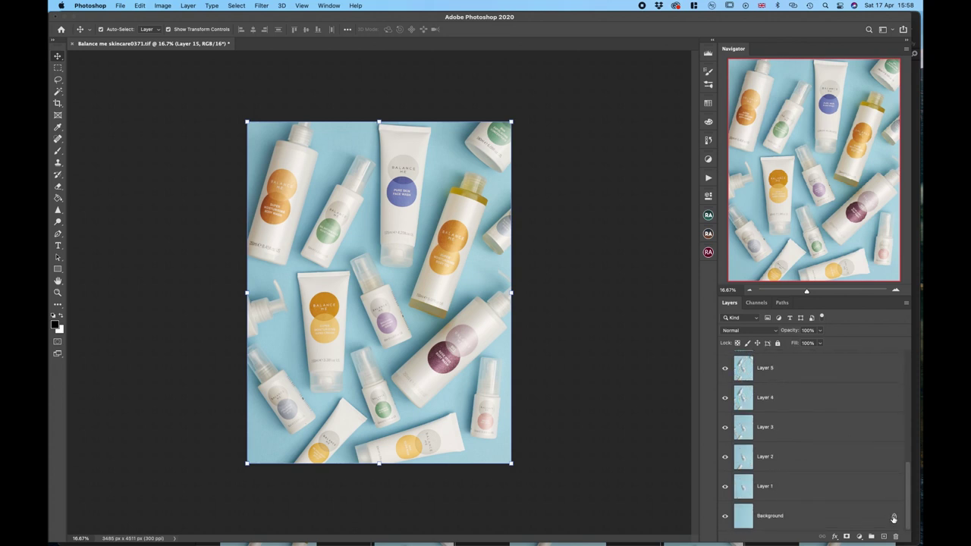
pyautogui.click(895, 518)
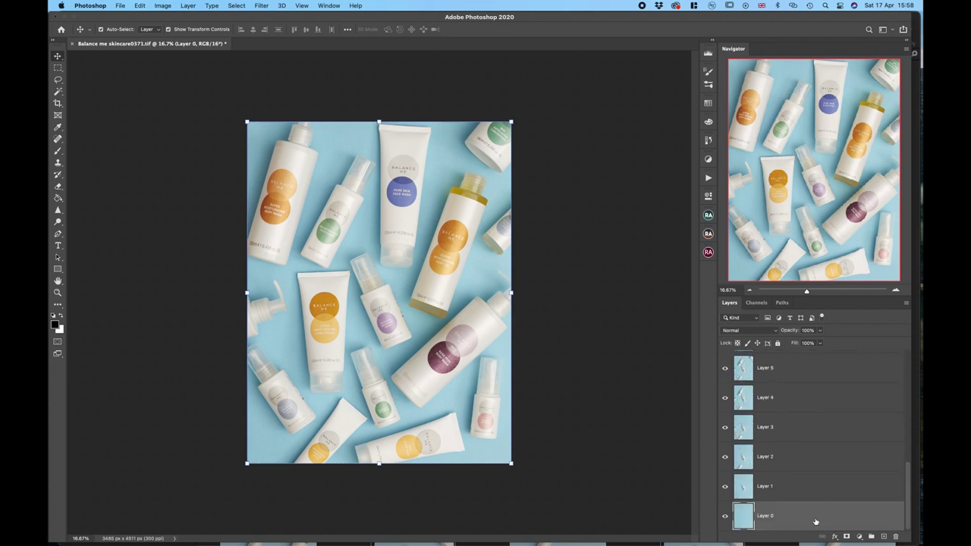
pyautogui.scroll(5, 804, 517)
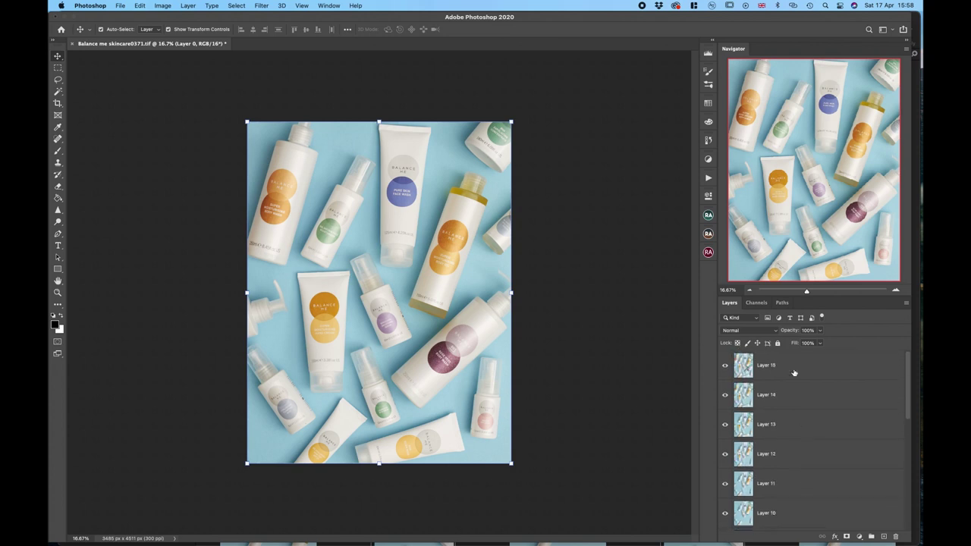
pyautogui.scroll(-5, 792, 369)
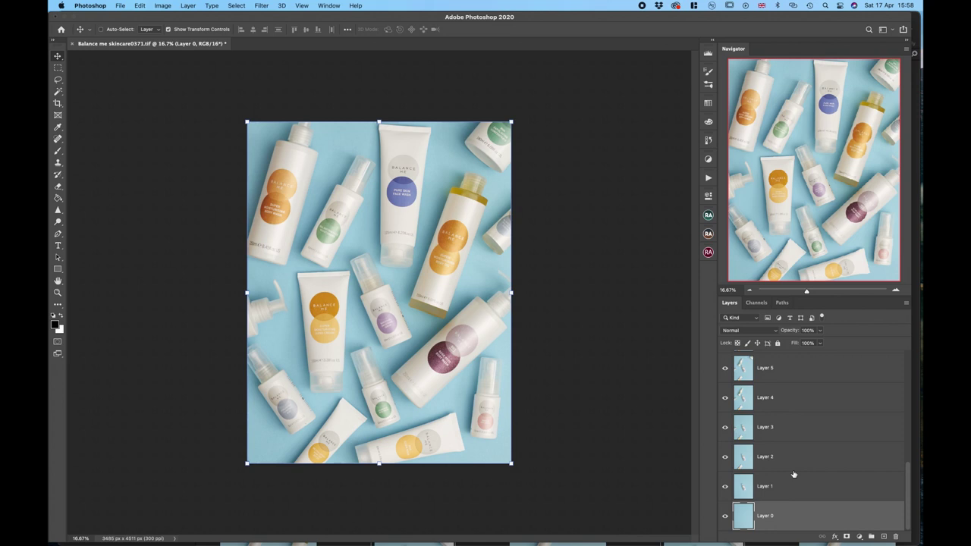
# Select Layers 0 through 15 together in the Layers panel
pyautogui.moveTo(802, 483); pyautogui.dragTo(798, 365)
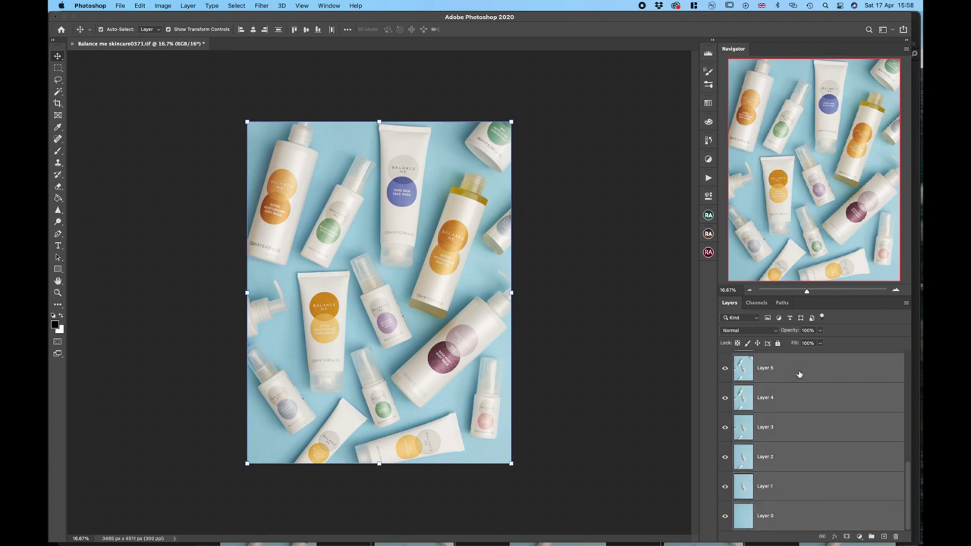
pyautogui.scroll(3, 789, 418)
pyautogui.moveTo(785, 421); pyautogui.dragTo(790, 371)
pyautogui.scroll(3, 791, 371)
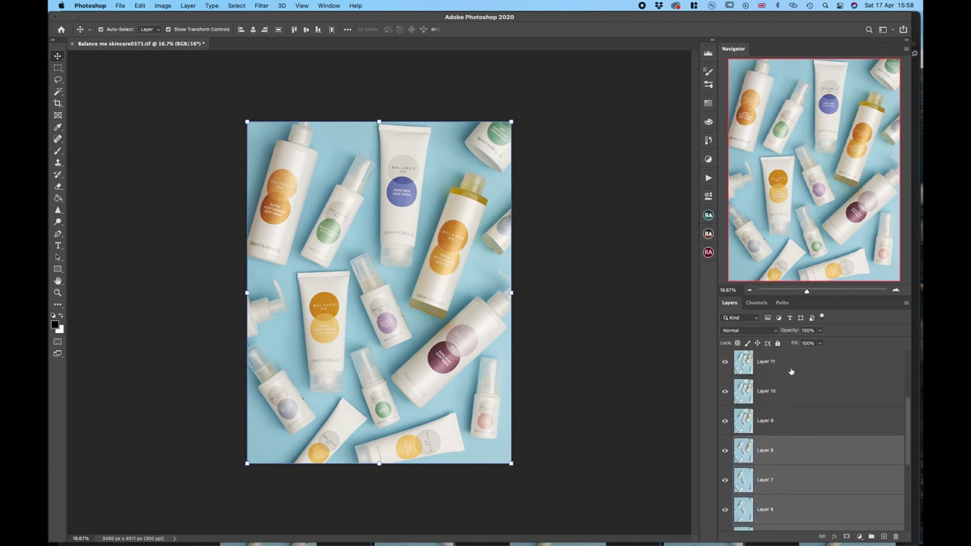
pyautogui.moveTo(797, 429); pyautogui.dragTo(797, 372)
pyautogui.scroll(3, 797, 372)
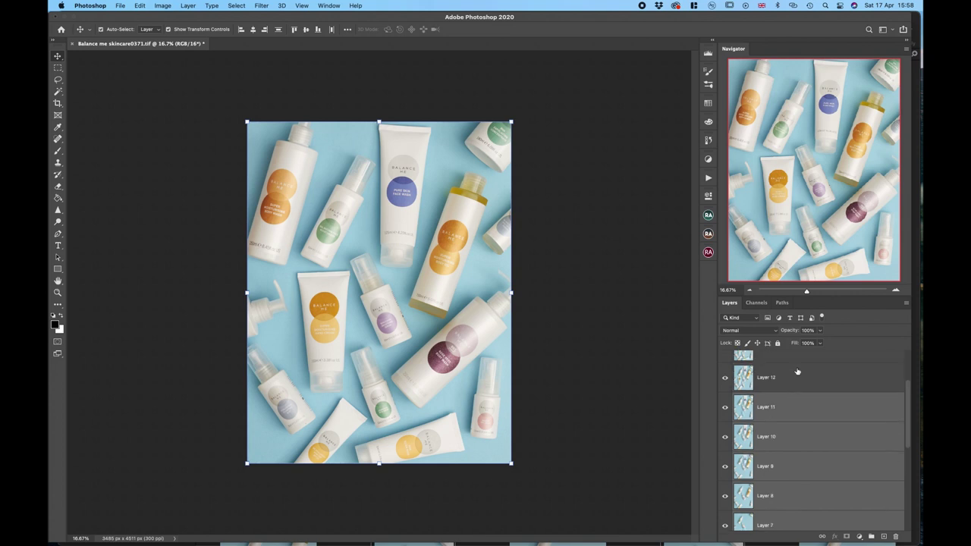
pyautogui.moveTo(795, 427); pyautogui.dragTo(800, 373)
pyautogui.scroll(1, 800, 381)
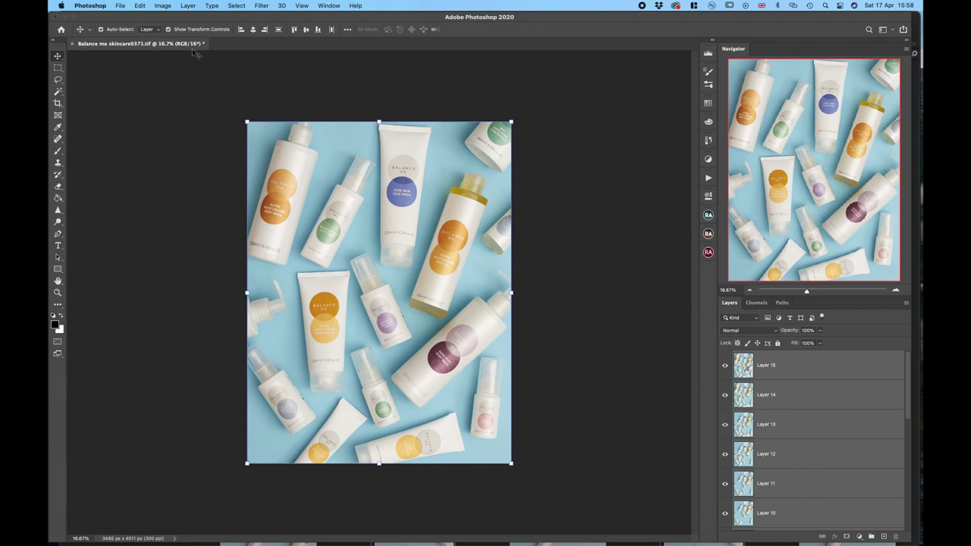
pyautogui.click(140, 7)
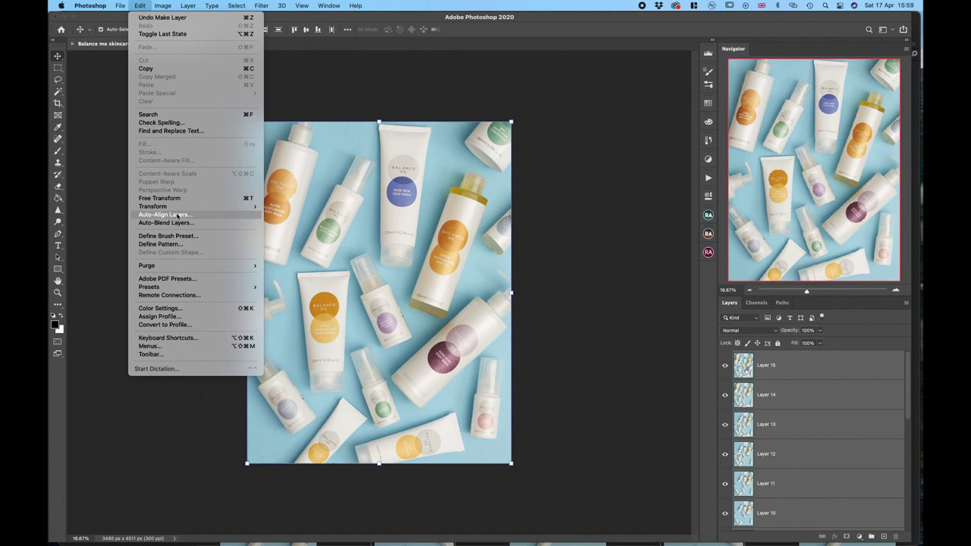
# Auto-align all layers with Auto projection, then toggle Layers 13–15 off and on to check alignment
pyautogui.click(177, 215)
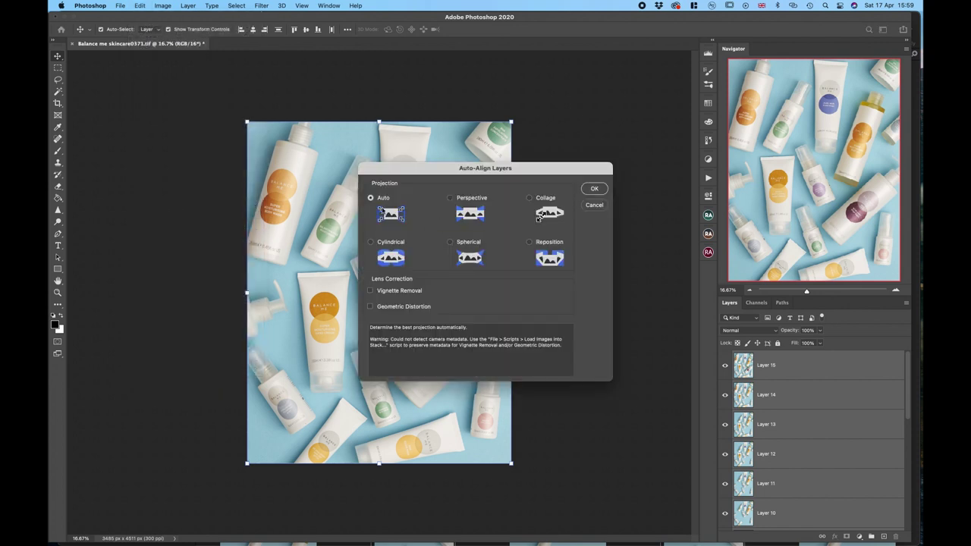
pyautogui.click(600, 190)
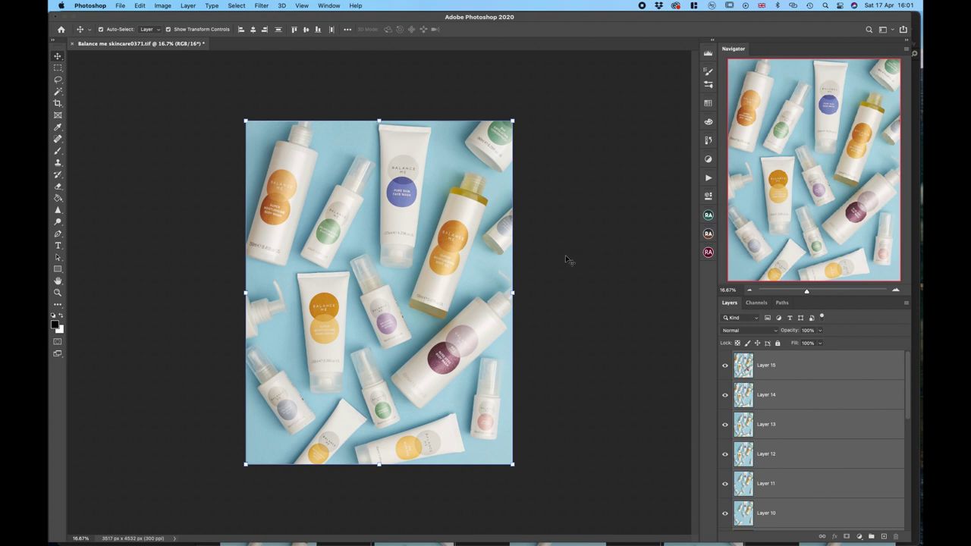
pyautogui.click(725, 366)
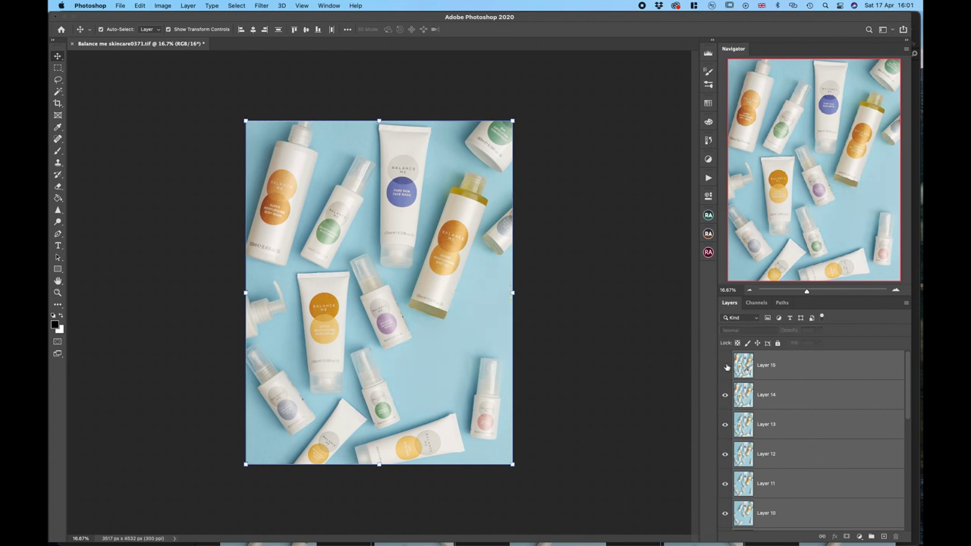
pyautogui.click(724, 395)
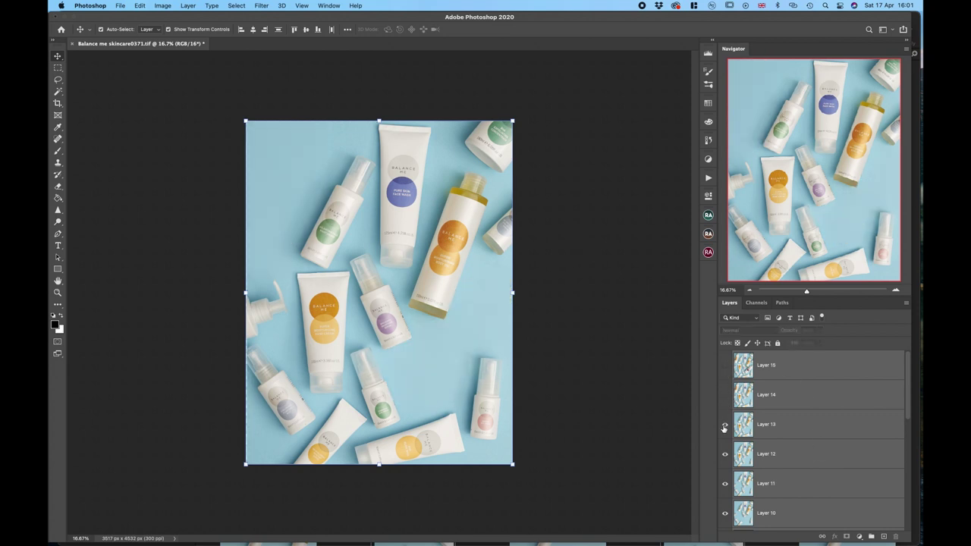
pyautogui.click(725, 425)
pyautogui.click(725, 425)
pyautogui.click(724, 396)
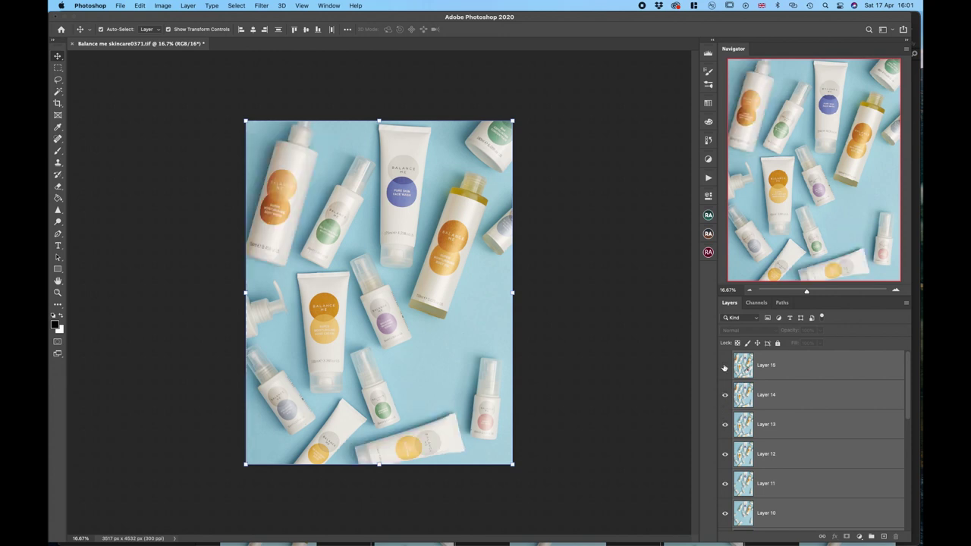
pyautogui.click(726, 366)
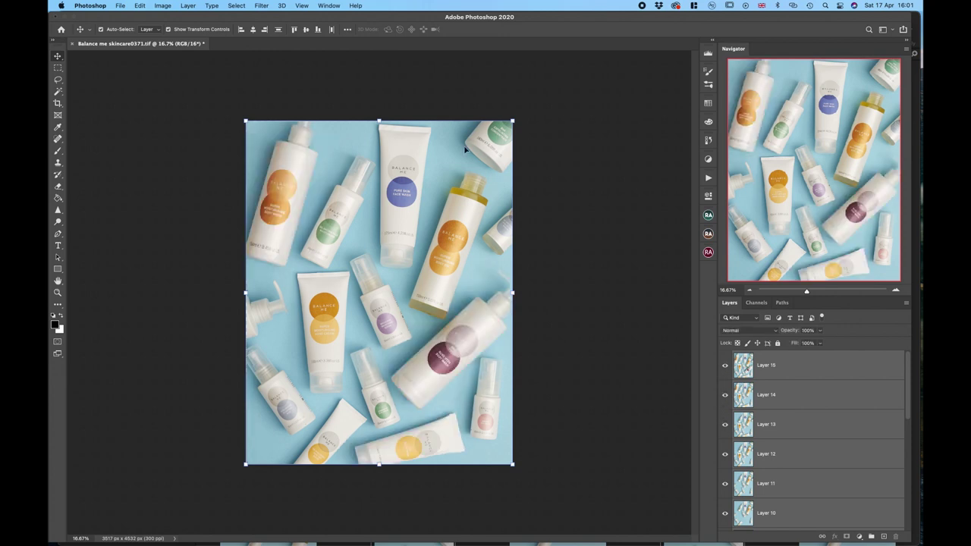
pyautogui.press('super+plus')
pyautogui.press('super+plus')
pyautogui.scroll(5, 465, 150)
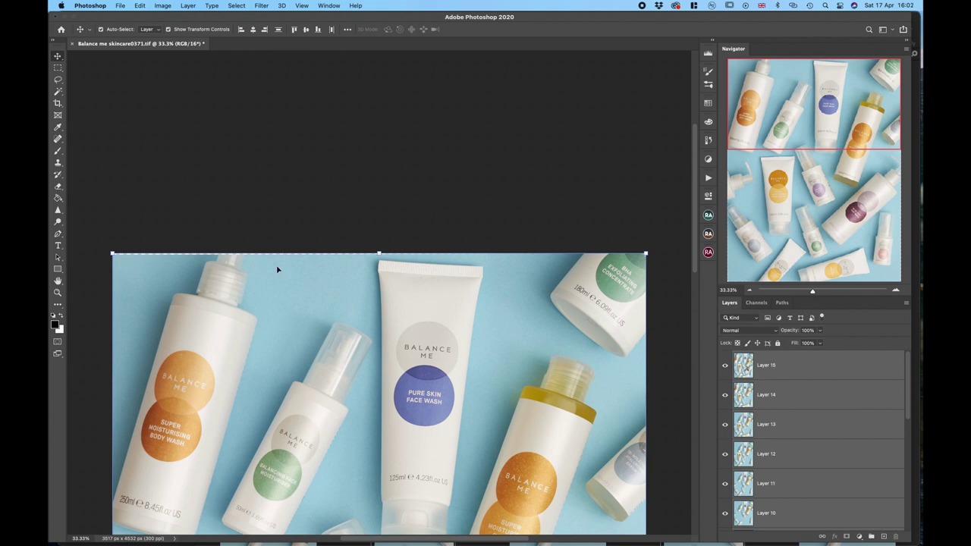
# Crop away the uneven alignment edges, leaving a 3475 × 4477 px canvas
pyautogui.scroll(-10, 277, 268)
pyautogui.scroll(6, 277, 268)
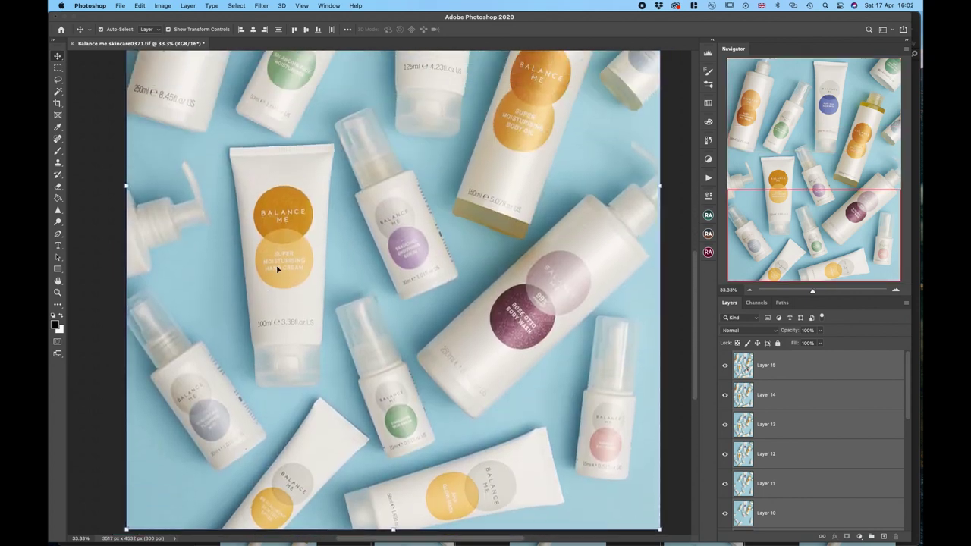
pyautogui.press('c')
pyautogui.press('super+minus')
pyautogui.moveTo(510, 122); pyautogui.dragTo(518, 444)
pyautogui.press('super+plus')
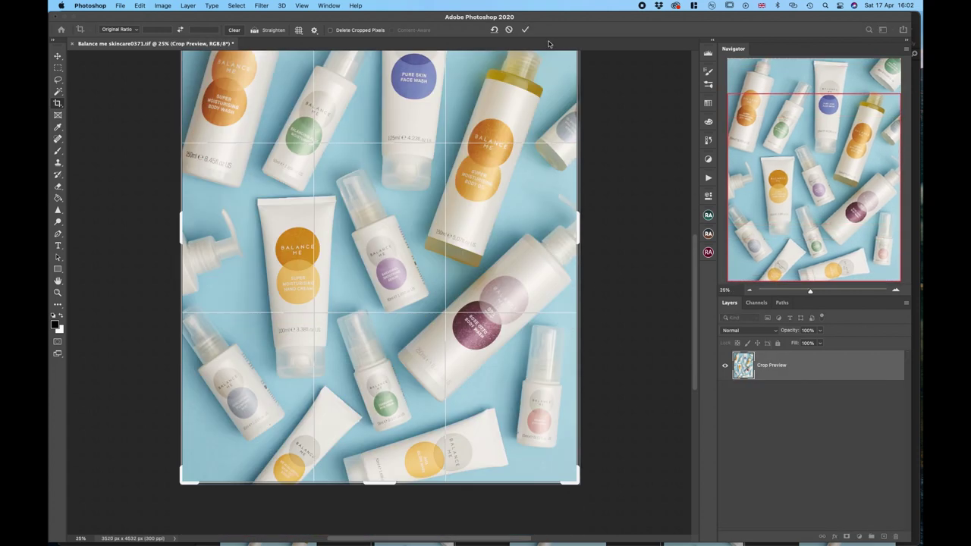
pyautogui.press('Return')
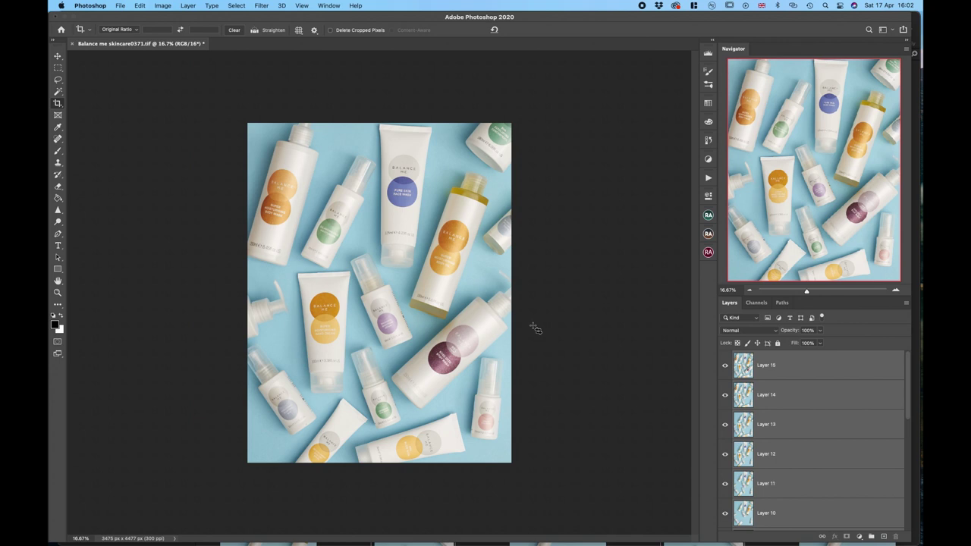
# Show the Timeline in frame animation mode and float it at the top-left
pyautogui.click(332, 7)
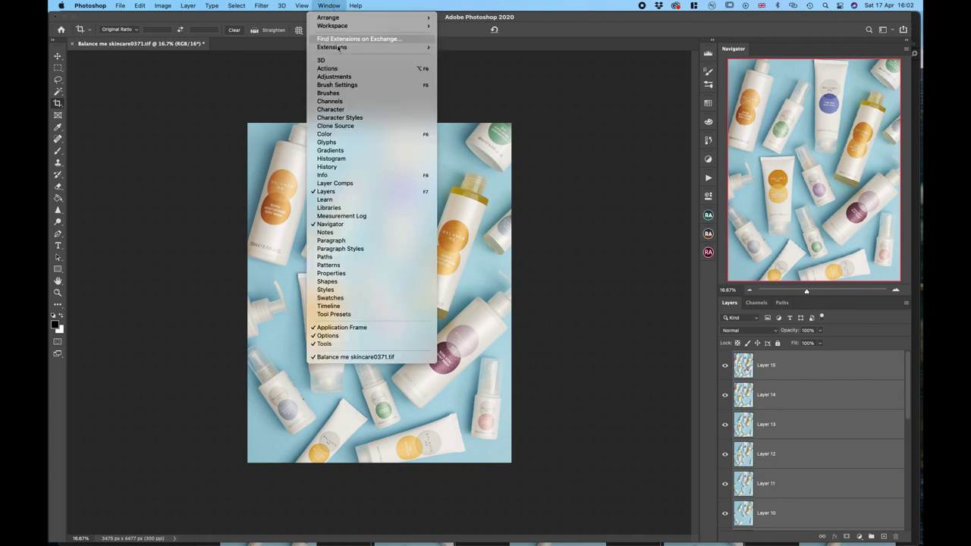
pyautogui.click(346, 311)
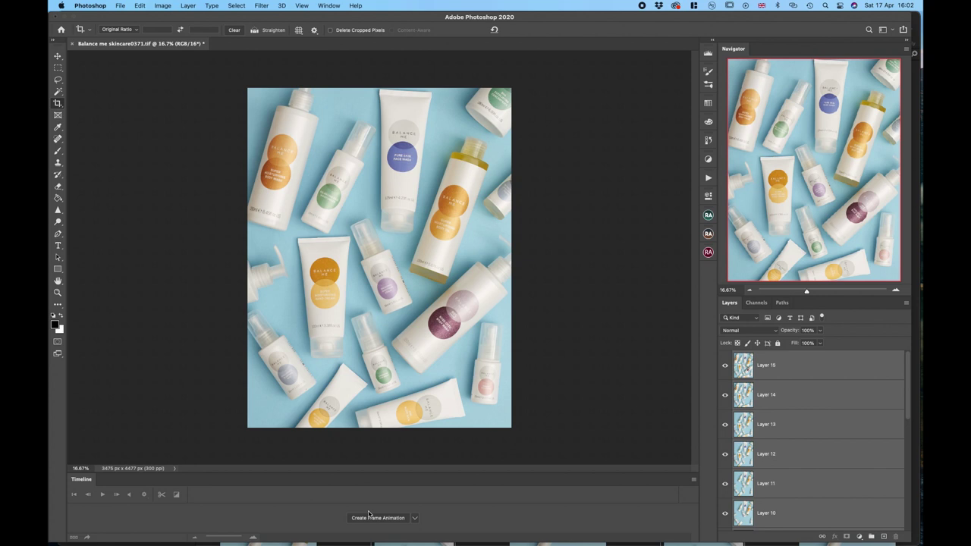
pyautogui.moveTo(410, 482); pyautogui.dragTo(445, 359)
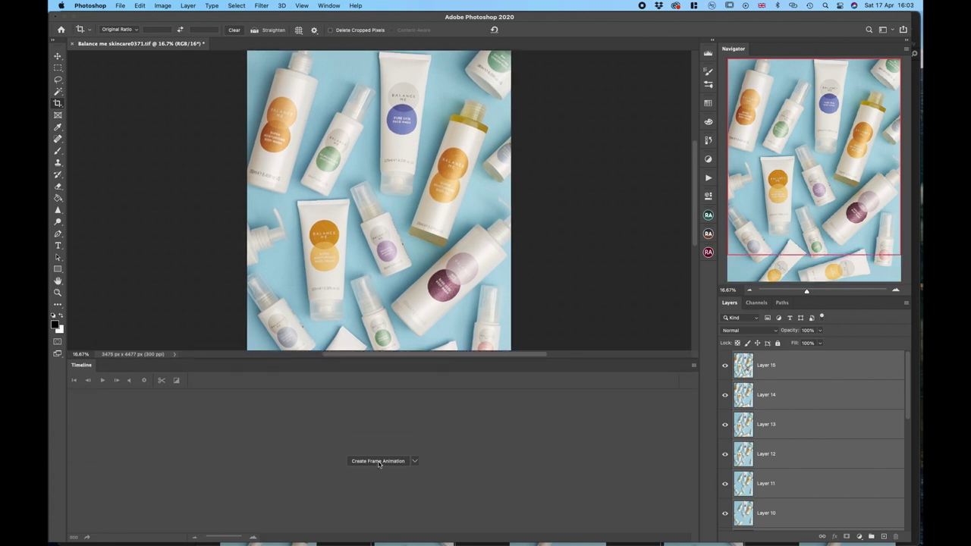
pyautogui.click(415, 462)
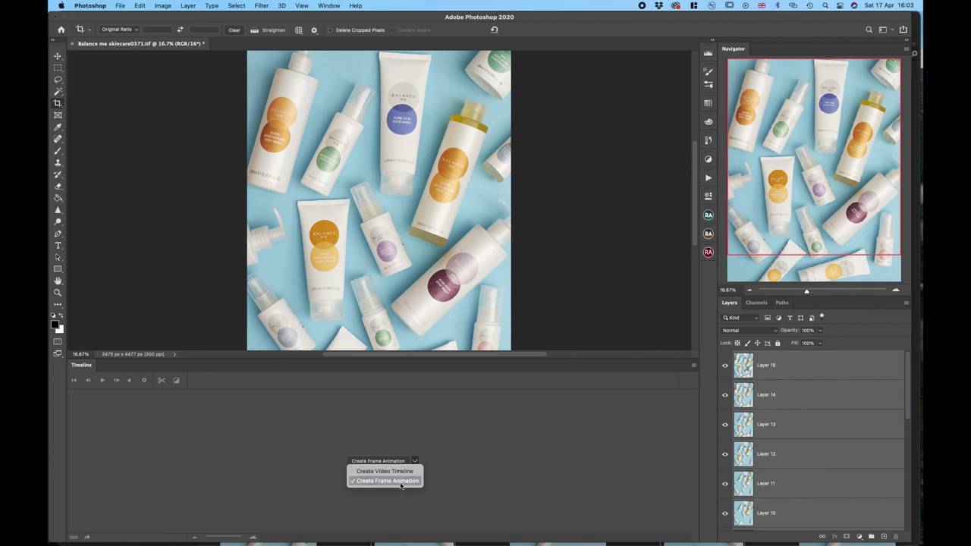
pyautogui.click(395, 481)
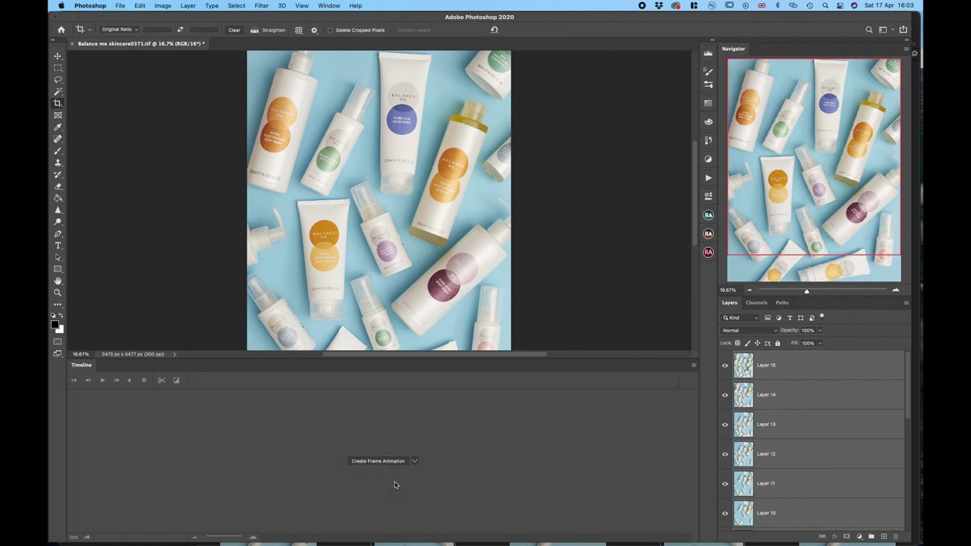
pyautogui.moveTo(103, 368); pyautogui.dragTo(115, 126)
pyautogui.moveTo(267, 136); pyautogui.dragTo(231, 85)
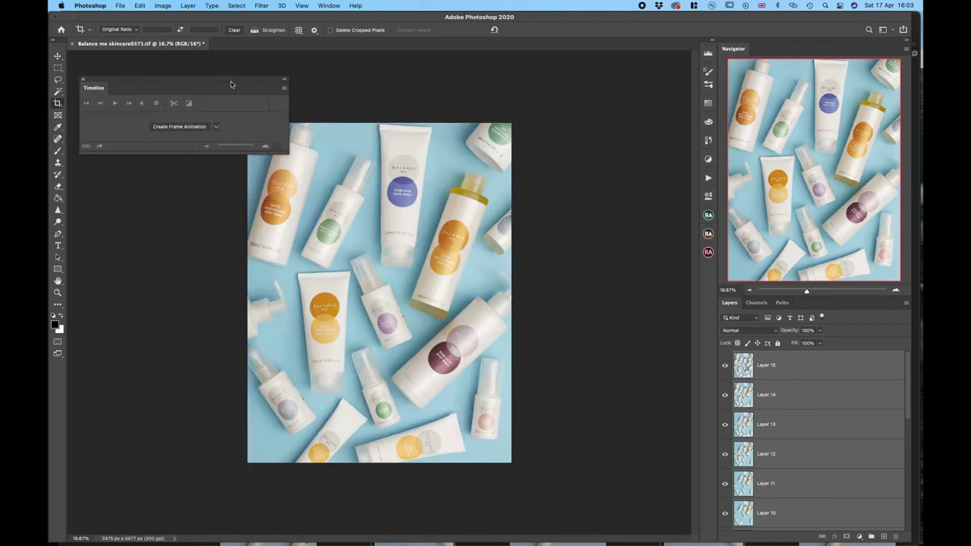
# Make frame 1 show only Layer 1's spray bottle on the blue backdrop, with 0.2 s delay
pyautogui.click(162, 127)
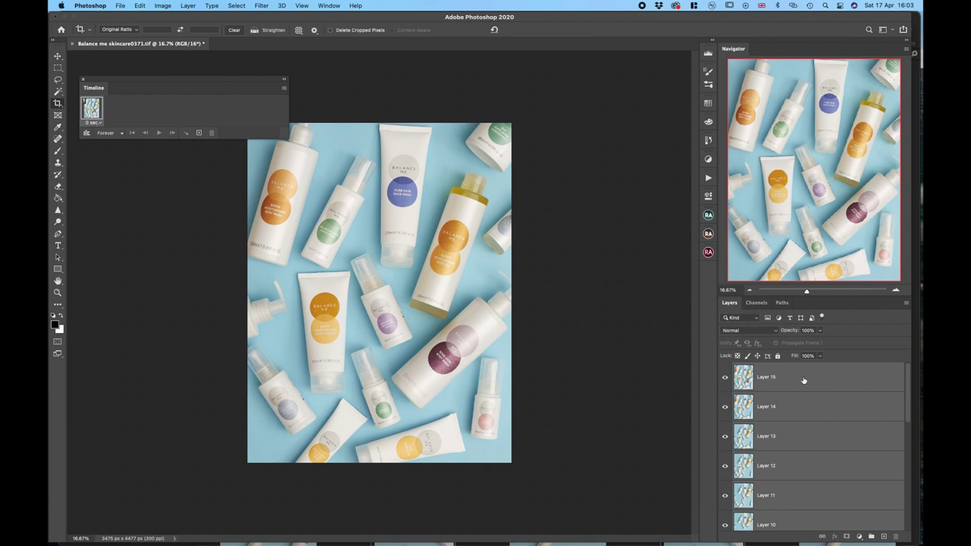
pyautogui.click(834, 381)
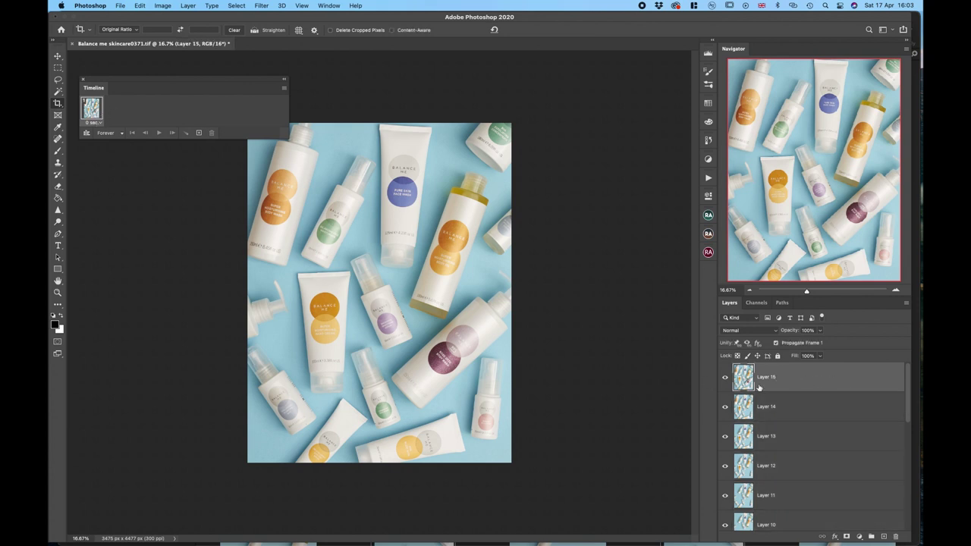
pyautogui.click(725, 377)
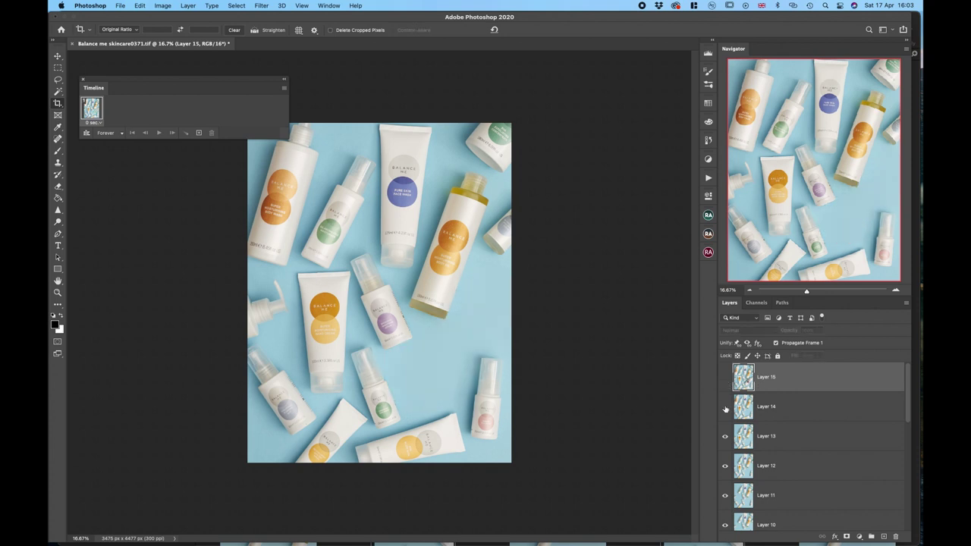
pyautogui.click(725, 407)
pyautogui.click(725, 436)
pyautogui.click(725, 466)
pyautogui.scroll(-1, 770, 423)
pyautogui.scroll(-3, 771, 423)
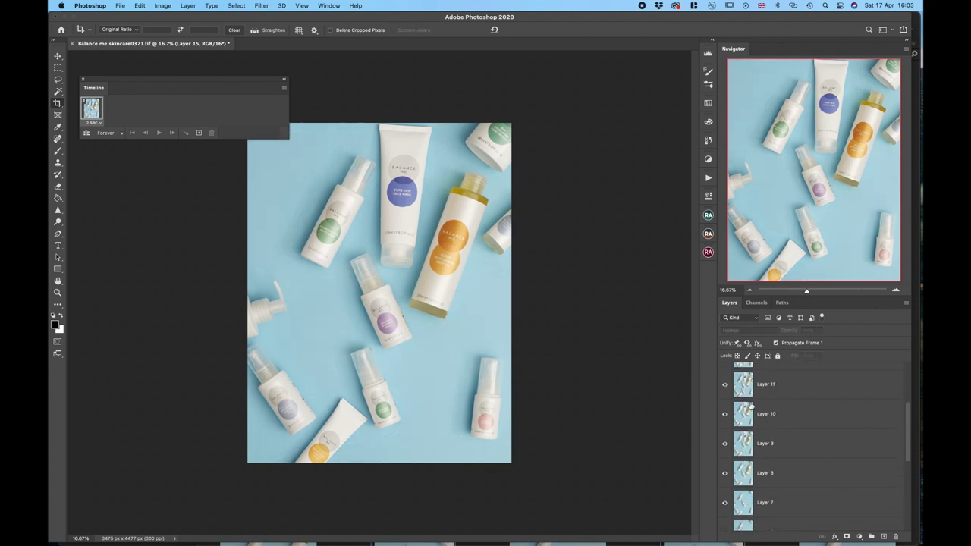
pyautogui.click(724, 384)
pyautogui.click(725, 414)
pyautogui.click(725, 443)
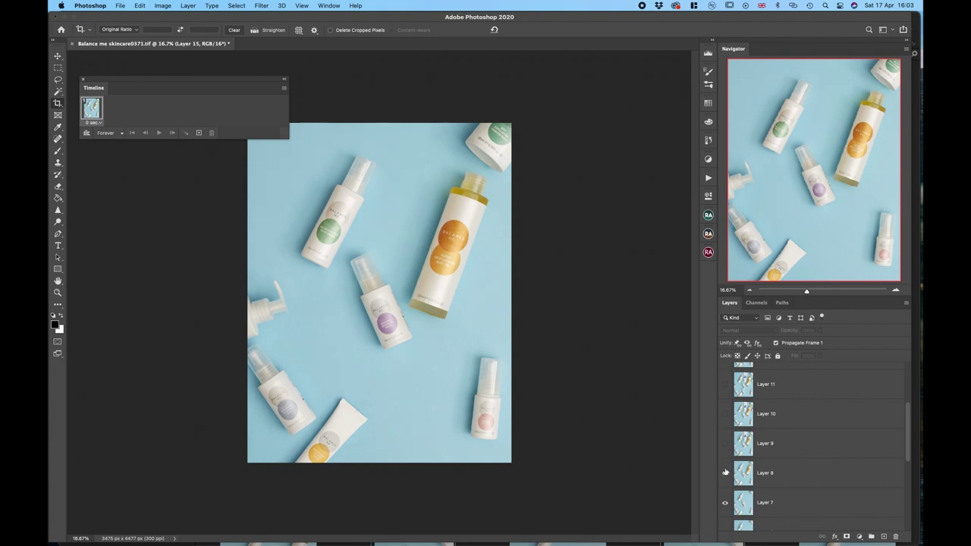
pyautogui.click(724, 473)
pyautogui.click(725, 502)
pyautogui.scroll(-3, 777, 465)
pyautogui.scroll(-1, 777, 464)
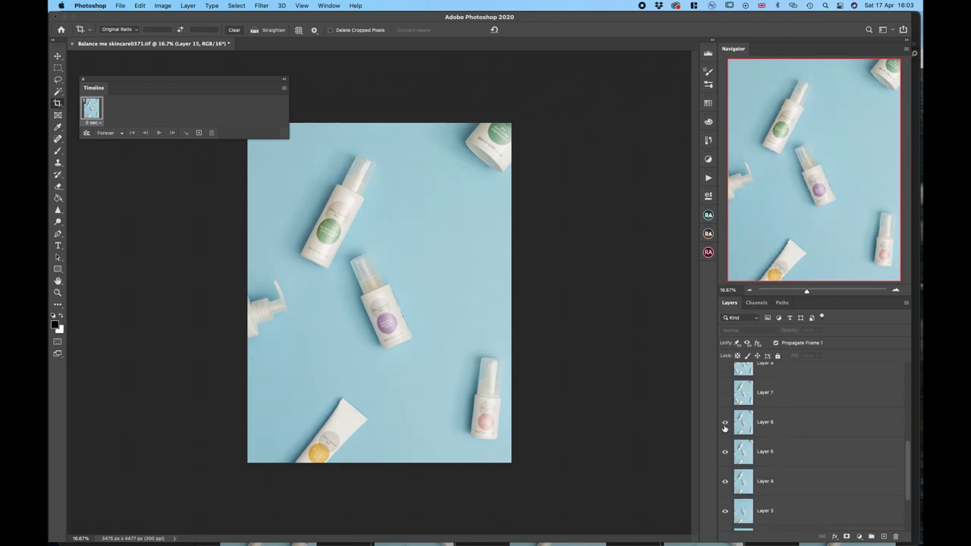
pyautogui.click(725, 422)
pyautogui.click(725, 452)
pyautogui.click(725, 481)
pyautogui.click(725, 510)
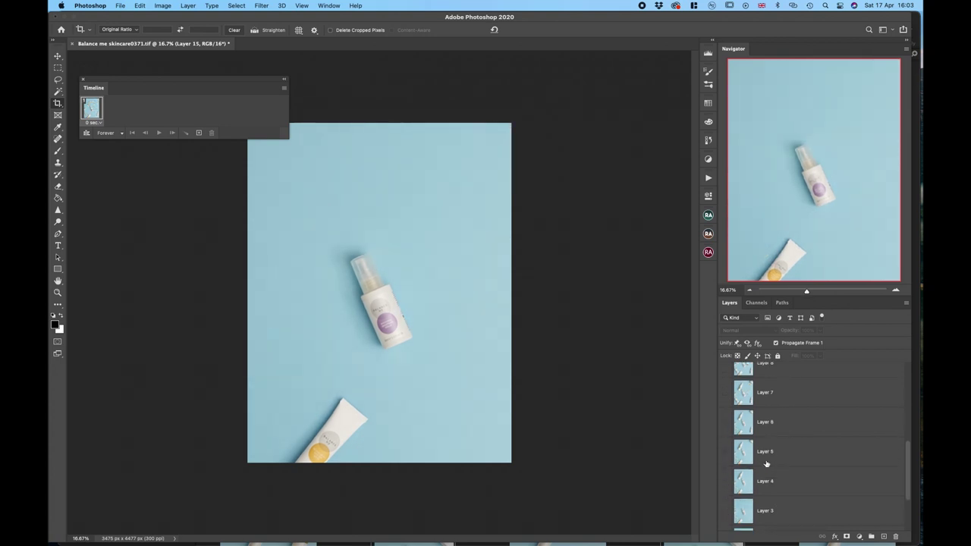
pyautogui.scroll(-3, 767, 463)
pyautogui.click(725, 459)
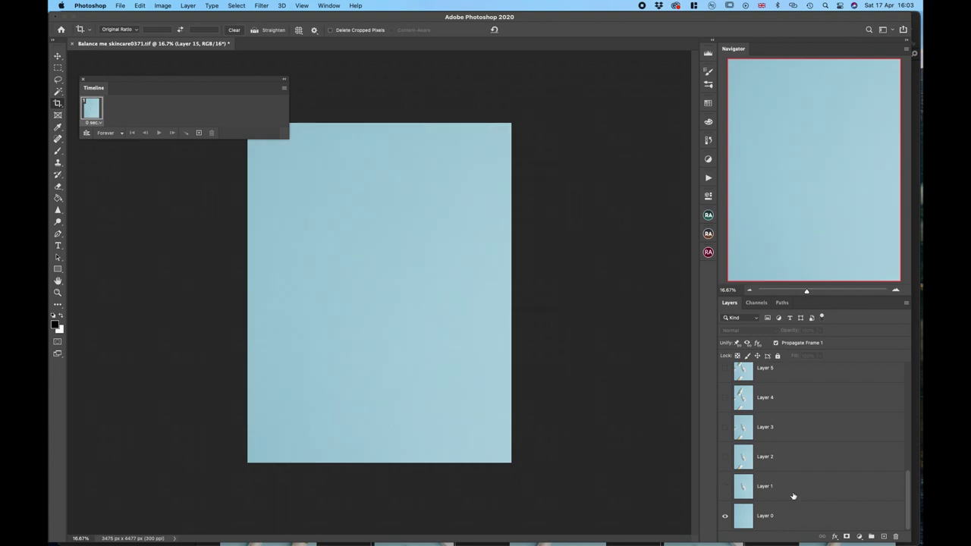
pyautogui.click(725, 487)
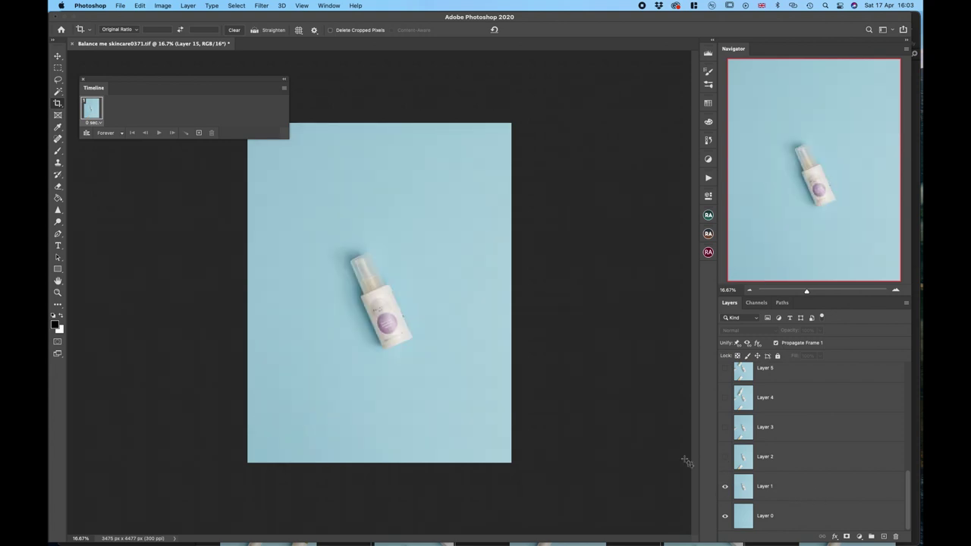
pyautogui.click(93, 122)
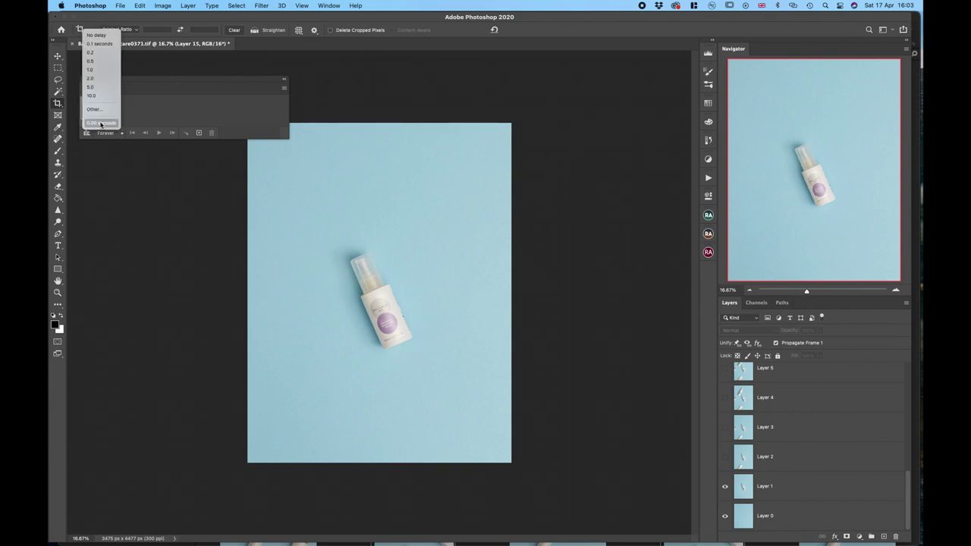
pyautogui.click(101, 55)
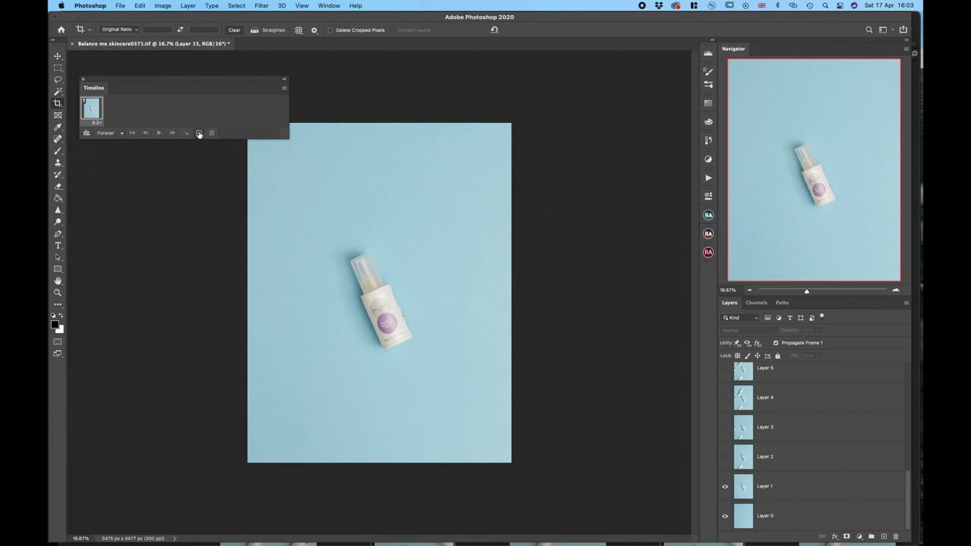
# Add frames 2 to 8, each revealing one more product layer (Layers 2–8)
pyautogui.click(197, 135)
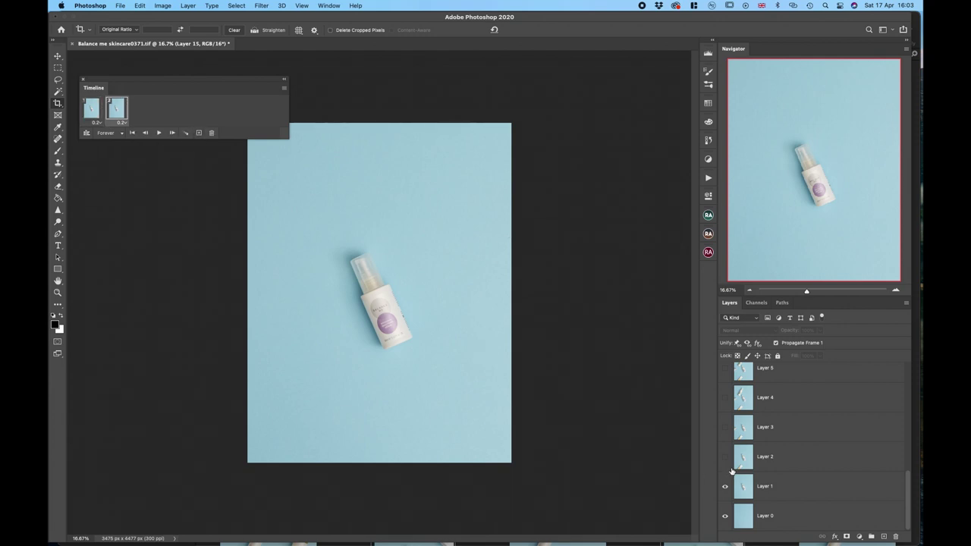
pyautogui.click(726, 457)
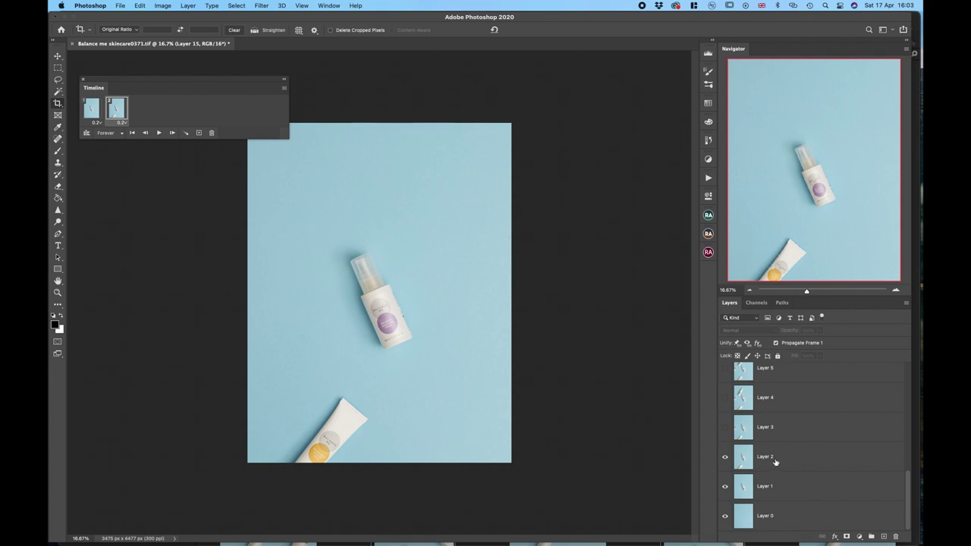
pyautogui.click(198, 133)
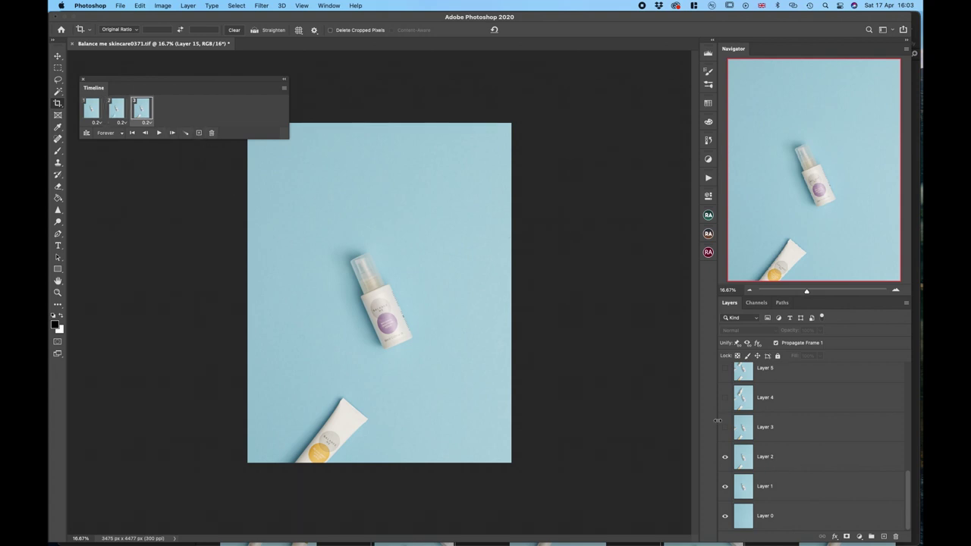
pyautogui.click(725, 428)
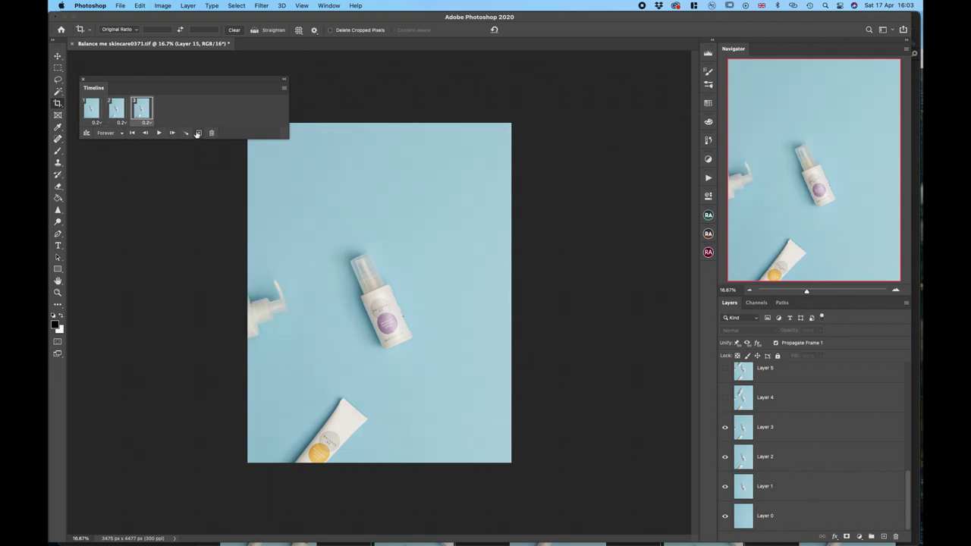
pyautogui.click(199, 134)
pyautogui.click(725, 397)
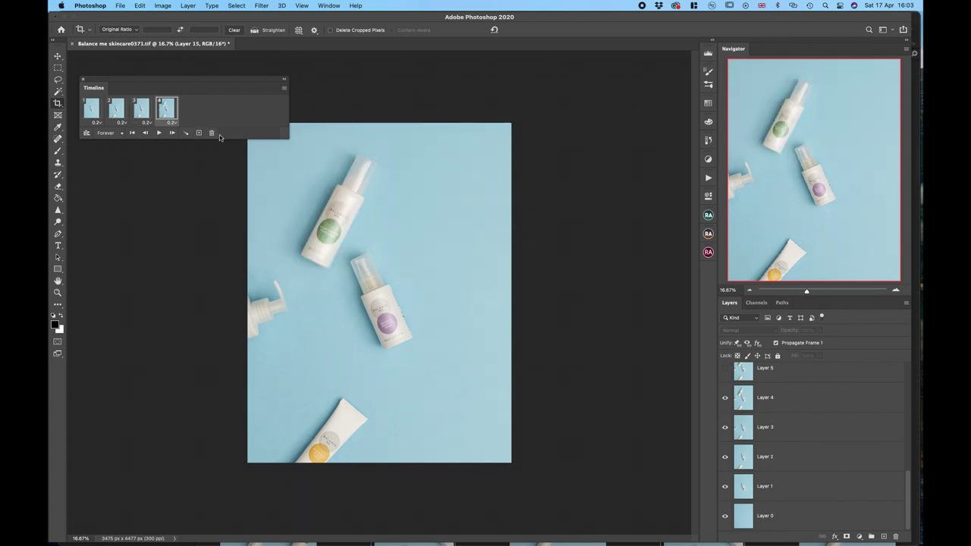
pyautogui.click(199, 134)
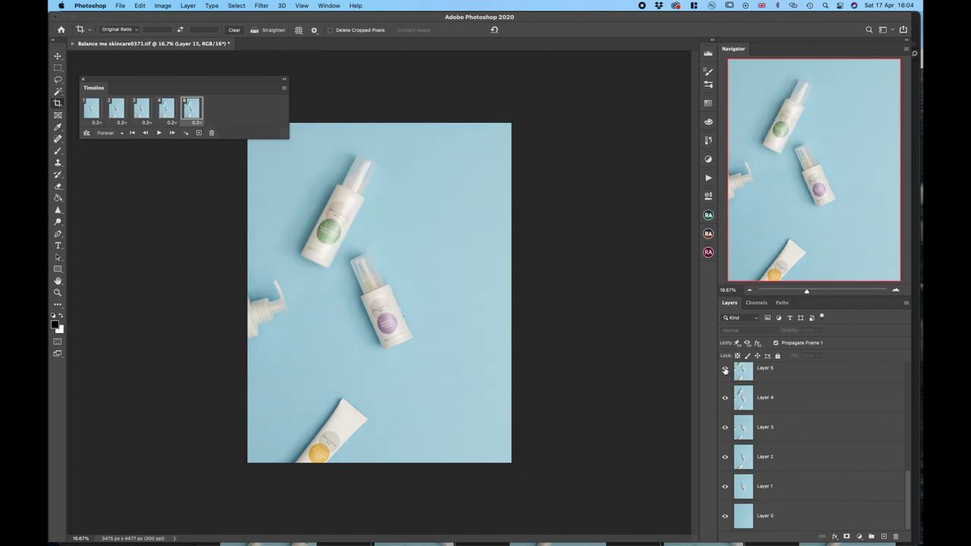
pyautogui.click(724, 370)
pyautogui.scroll(3, 811, 393)
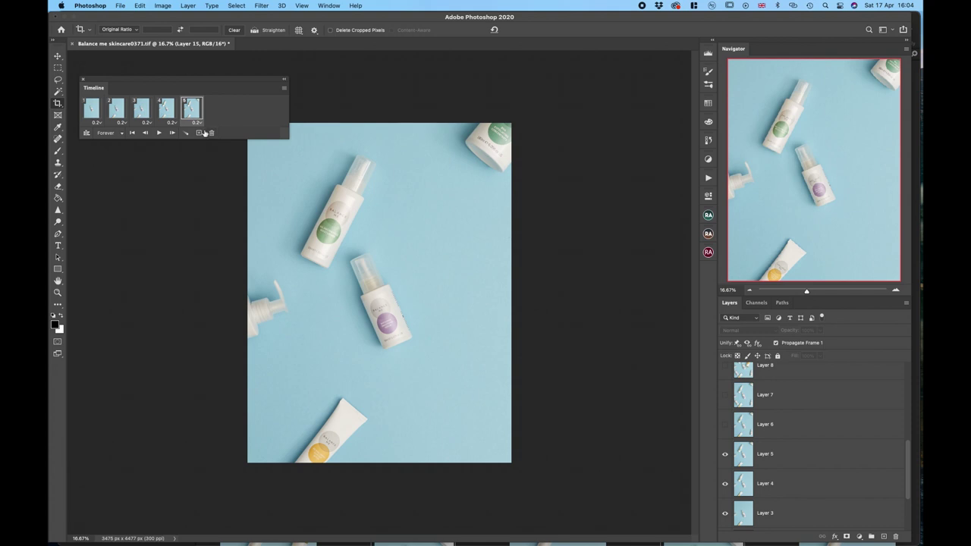
pyautogui.click(199, 134)
pyautogui.click(725, 425)
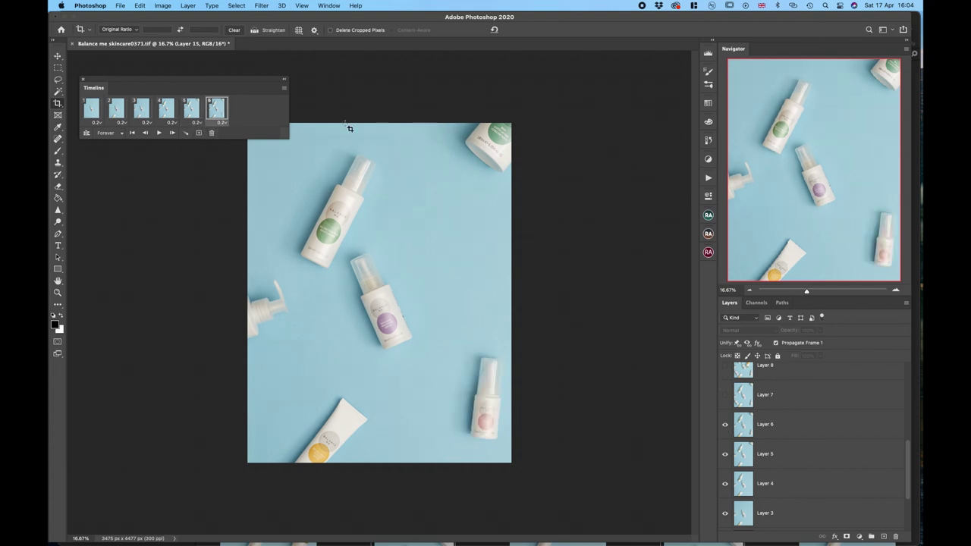
pyautogui.click(198, 133)
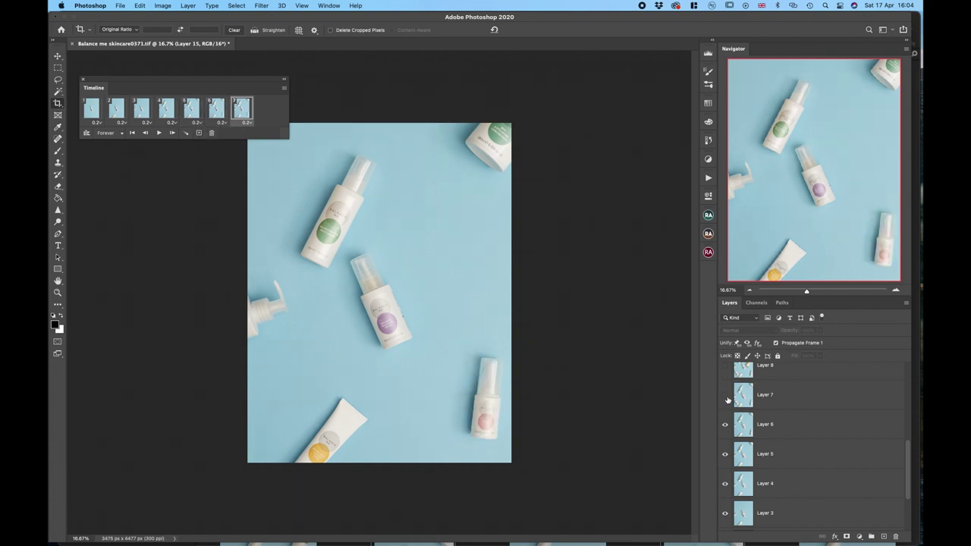
pyautogui.click(725, 395)
pyautogui.click(199, 134)
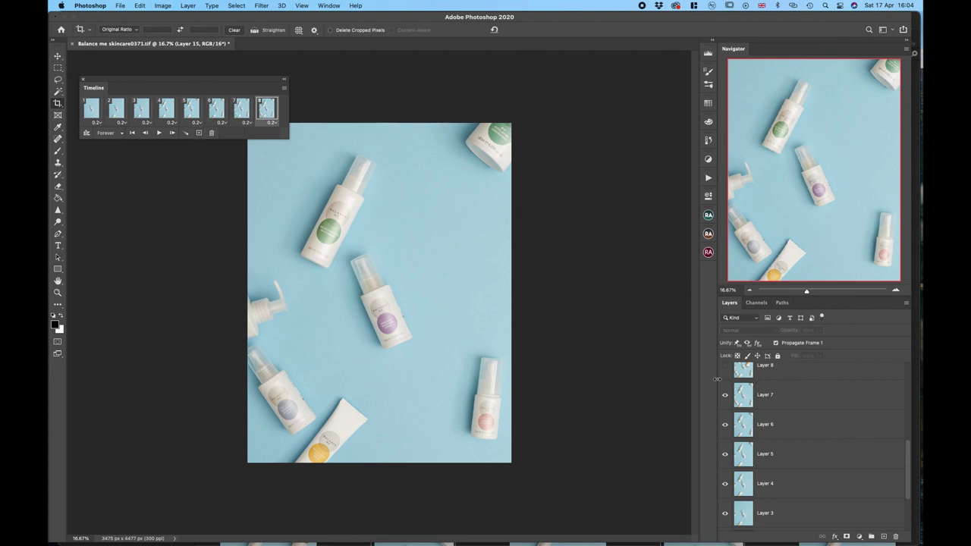
pyautogui.click(726, 369)
# Add the remaining frames, revealing Layers 9 through 15 so the last frame shows every product
pyautogui.scroll(3, 785, 386)
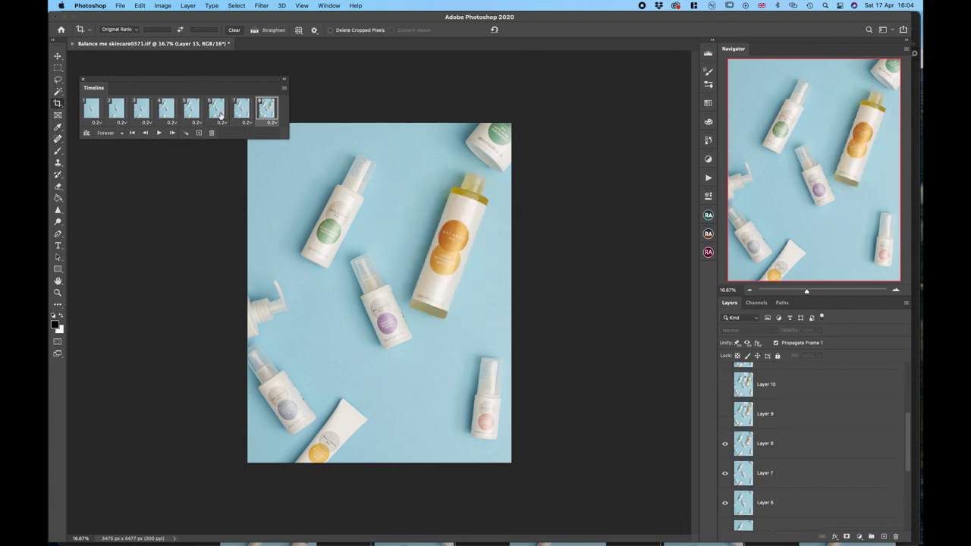
pyautogui.click(199, 134)
pyautogui.click(725, 416)
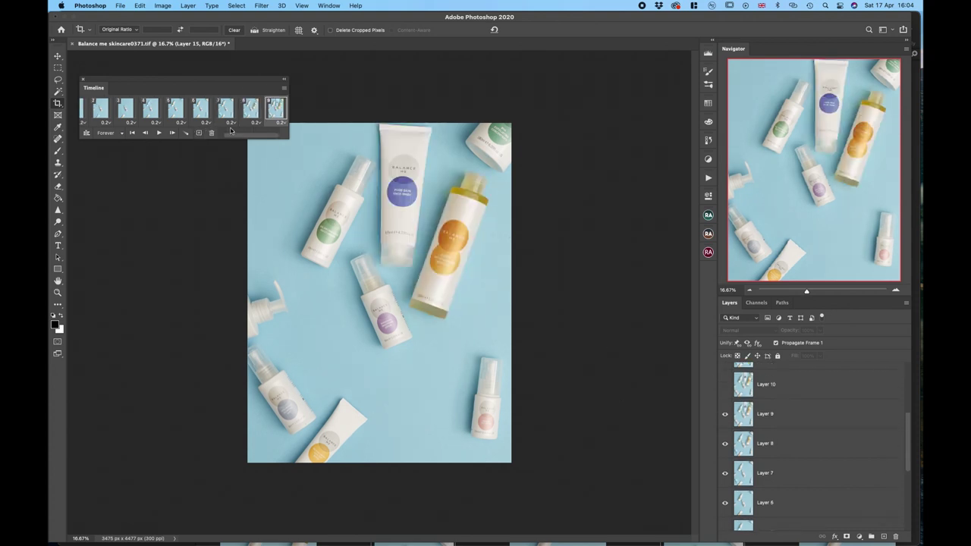
pyautogui.click(199, 134)
pyautogui.click(726, 384)
pyautogui.scroll(3, 784, 425)
pyautogui.click(724, 410)
pyautogui.click(725, 380)
pyautogui.scroll(1, 784, 394)
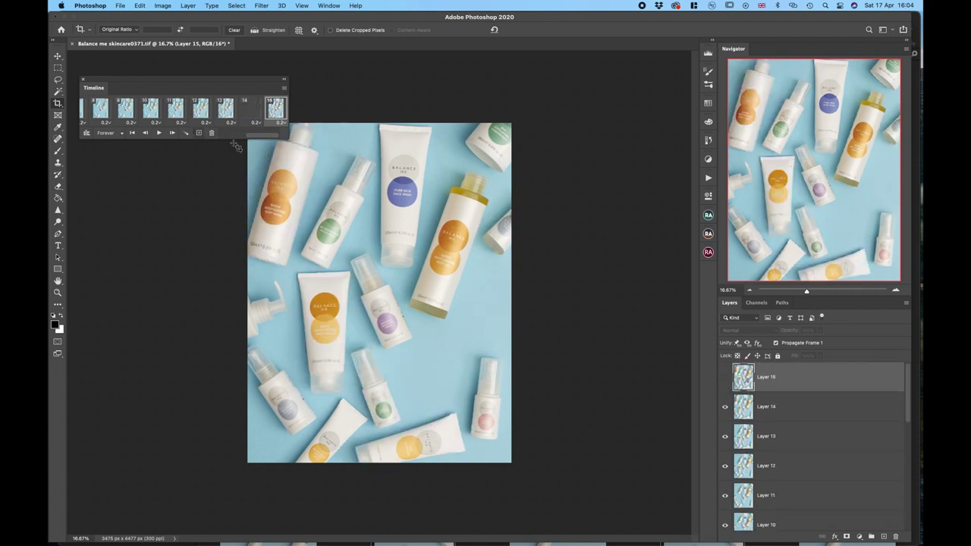
pyautogui.click(199, 133)
pyautogui.click(725, 377)
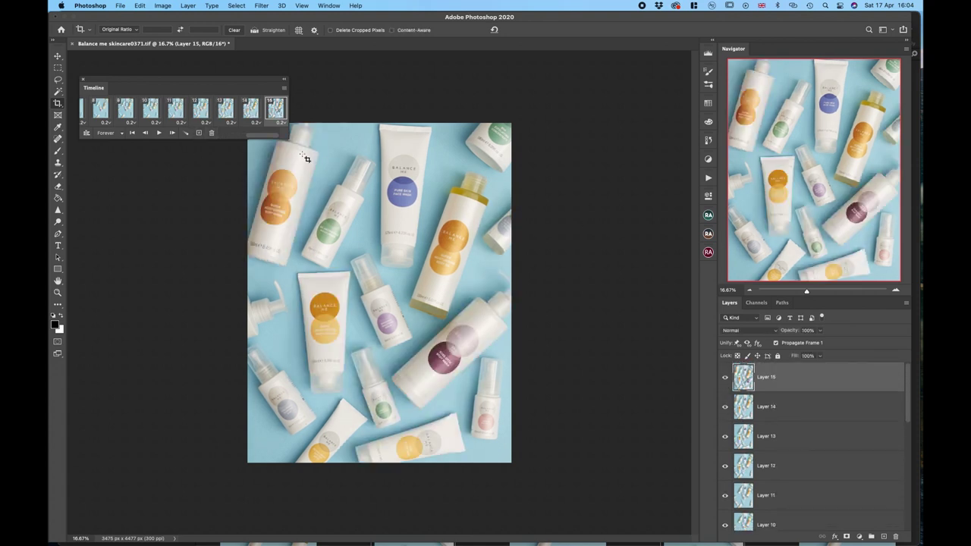
# Add new frames that each hide one more product layer, starting with Layers 15, 14, 13 and 12
pyautogui.click(200, 133)
pyautogui.click(725, 379)
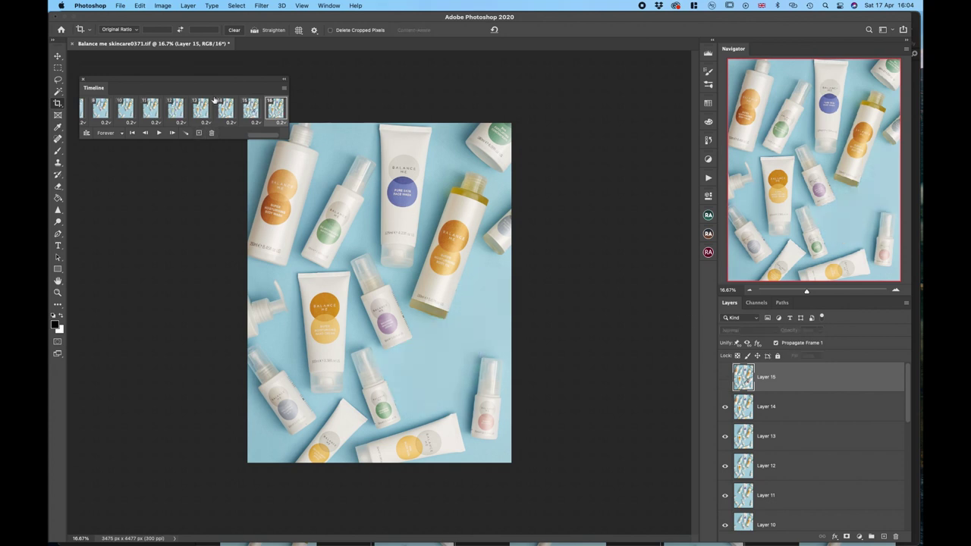
pyautogui.click(198, 132)
pyautogui.click(724, 407)
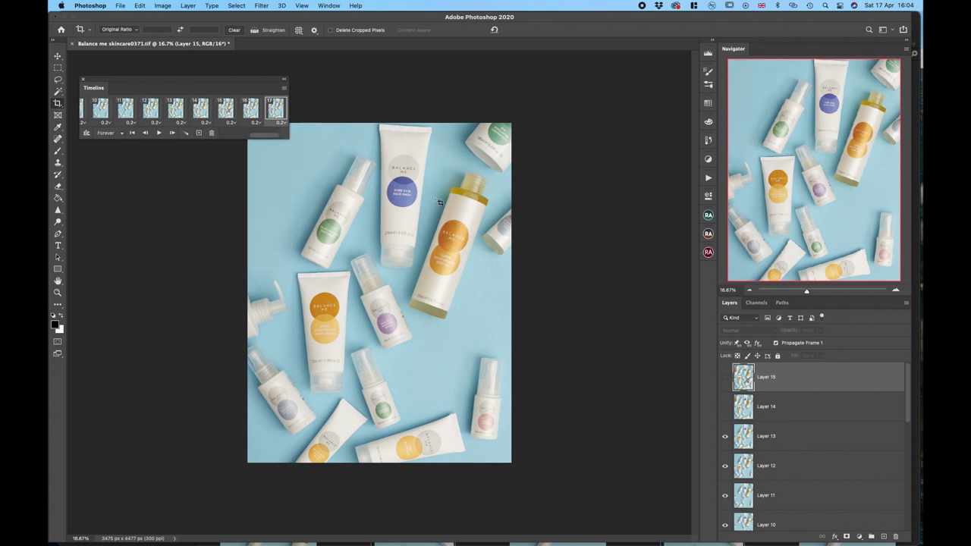
pyautogui.click(198, 133)
pyautogui.click(724, 436)
pyautogui.click(198, 132)
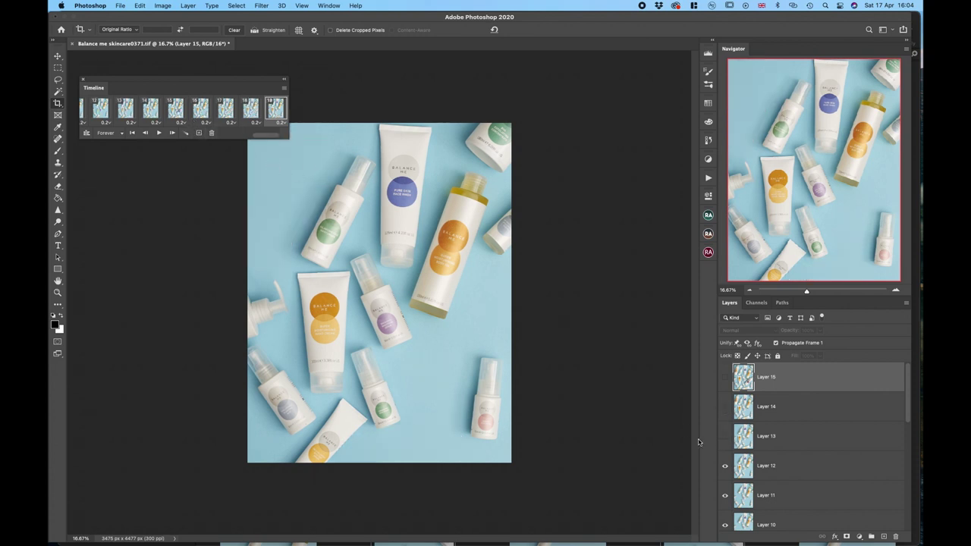
pyautogui.click(725, 466)
pyautogui.click(198, 133)
pyautogui.click(725, 495)
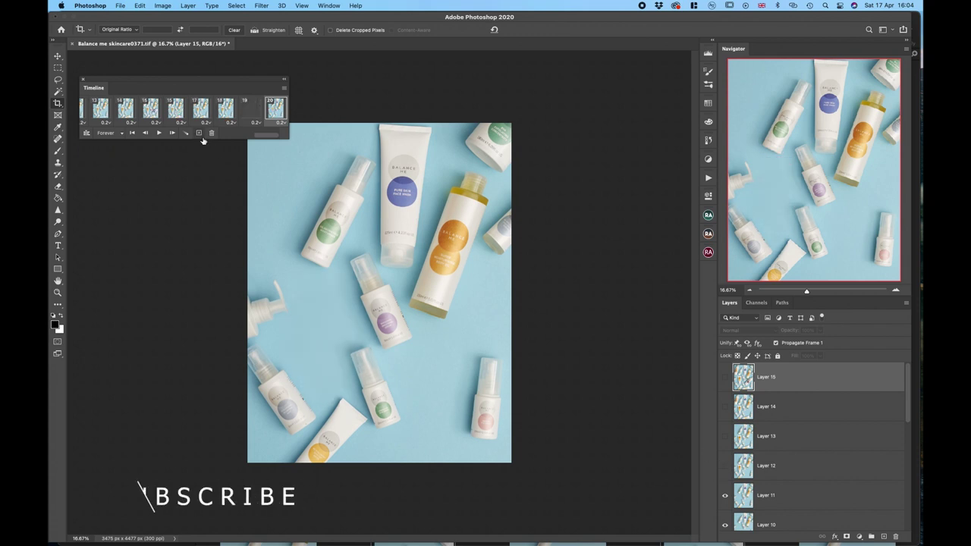
pyautogui.click(198, 133)
pyautogui.click(725, 525)
# Keep adding frames that hide the remaining product layers, ending on a plain blue backdrop frame
pyautogui.scroll(-3, 815, 455)
pyautogui.click(199, 132)
pyautogui.click(724, 447)
pyautogui.click(725, 418)
pyautogui.click(198, 132)
pyautogui.click(725, 477)
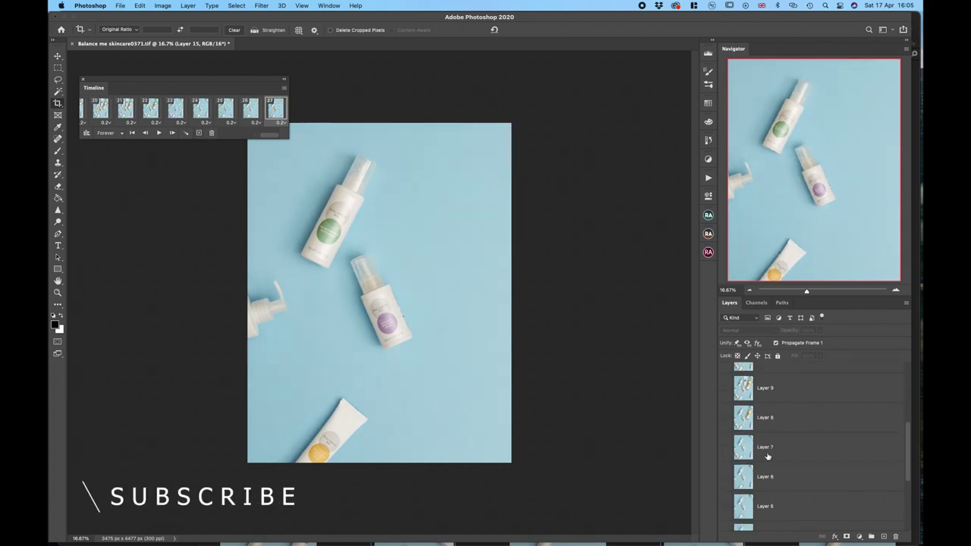
pyautogui.click(198, 133)
pyautogui.click(725, 506)
pyautogui.scroll(-3, 815, 456)
pyautogui.click(198, 133)
pyautogui.click(725, 487)
pyautogui.click(198, 132)
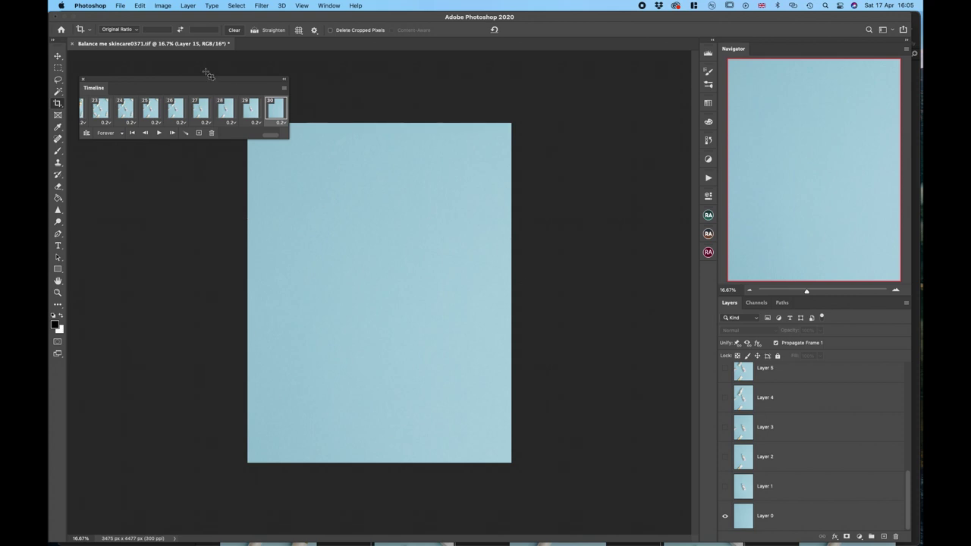
# Dock the Timeline beside the Navigator and preview the 30-frame animation, then stop playback
pyautogui.moveTo(228, 85); pyautogui.dragTo(598, 76)
pyautogui.click(528, 124)
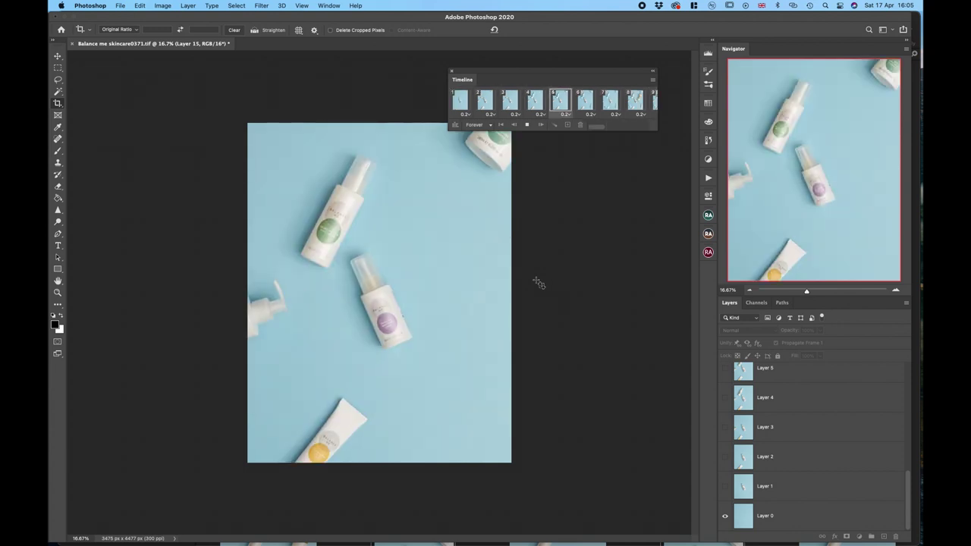
pyautogui.press('space')
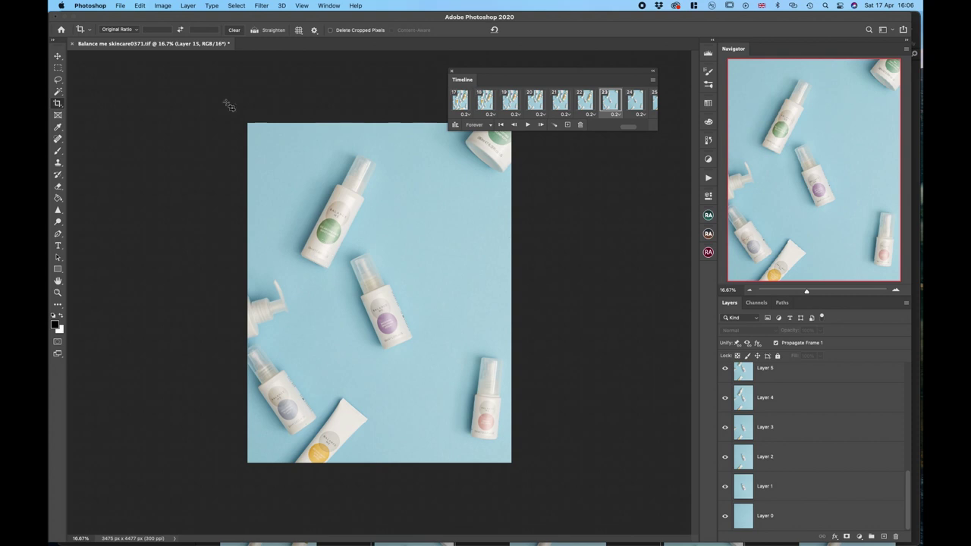
# Resize the image to 1500 px tall (1164 px wide) at 300 ppi with proportions linked
pyautogui.click(162, 6)
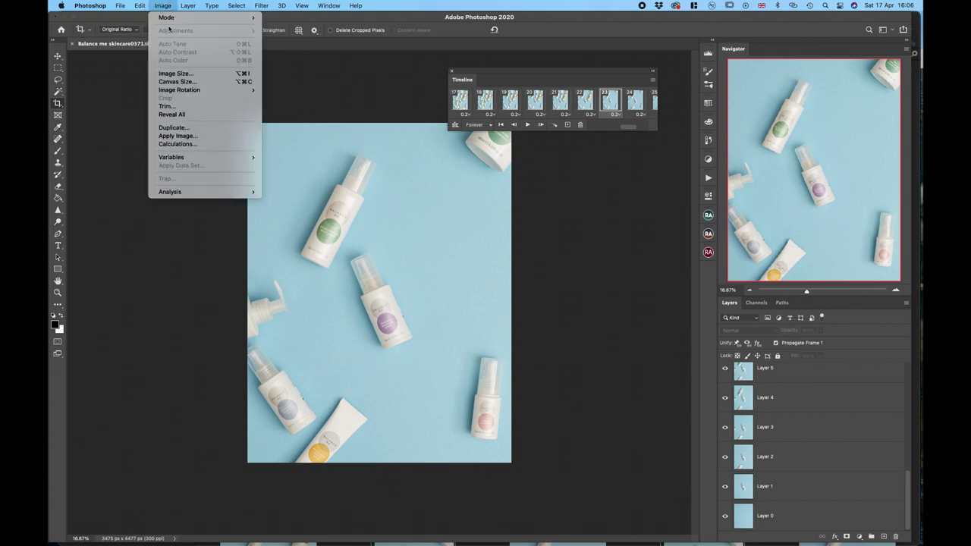
pyautogui.click(194, 80)
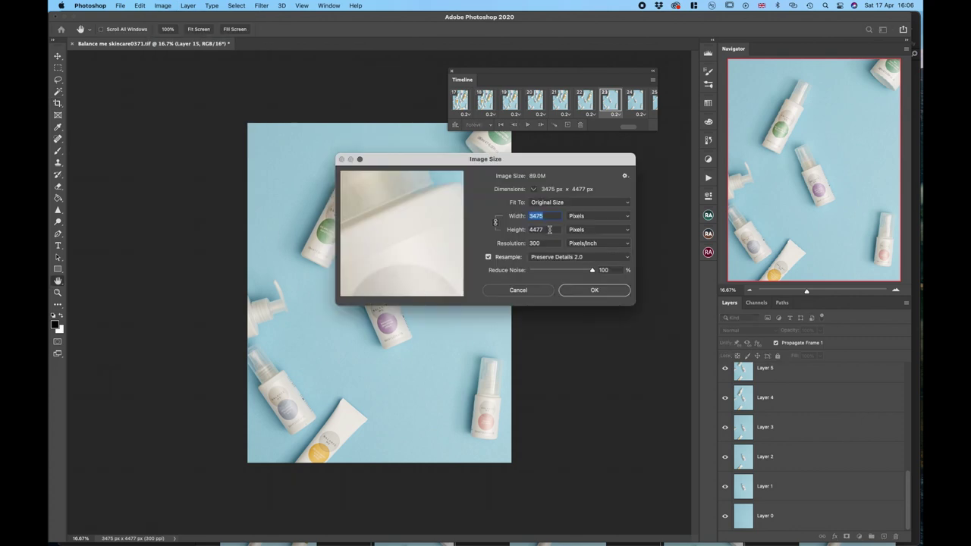
pyautogui.click(525, 229)
pyautogui.write('1')
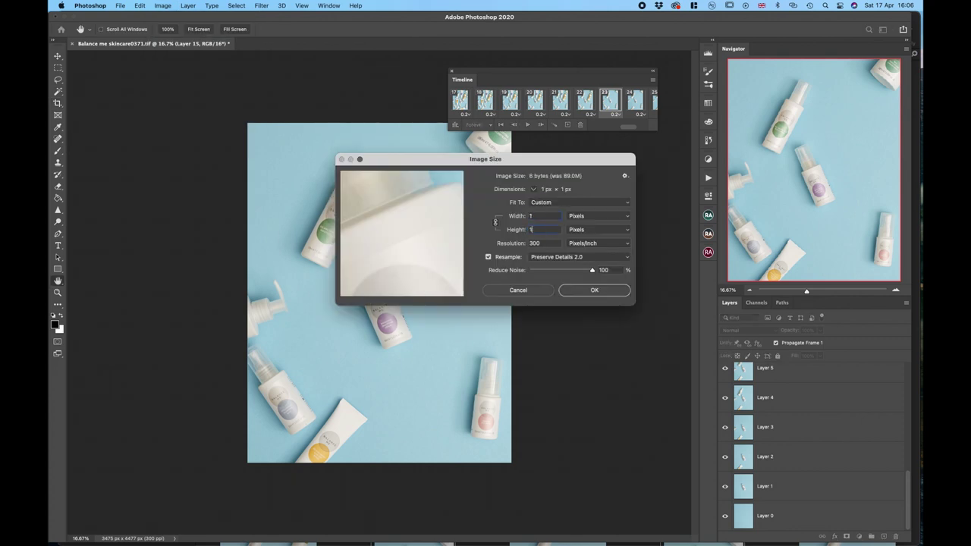
pyautogui.write('500')
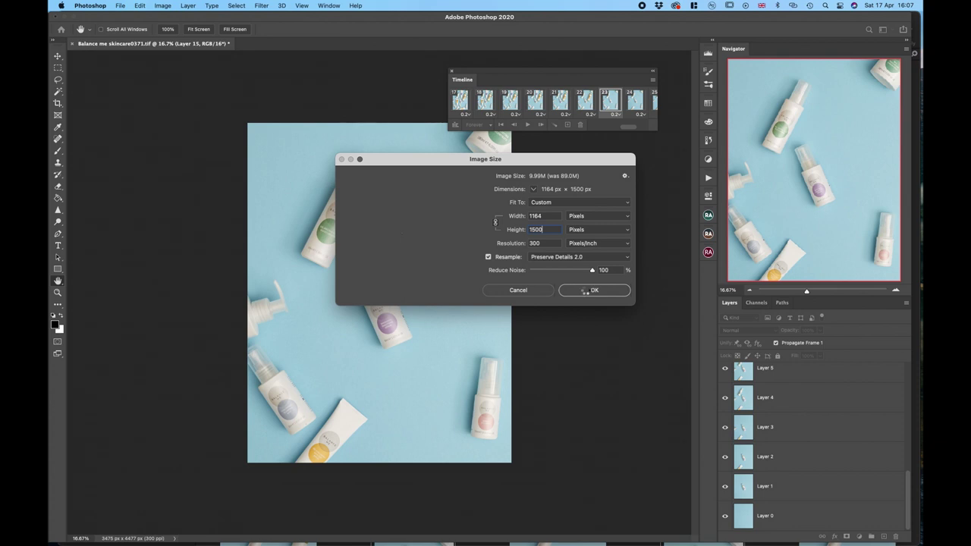
pyautogui.click(58, 56)
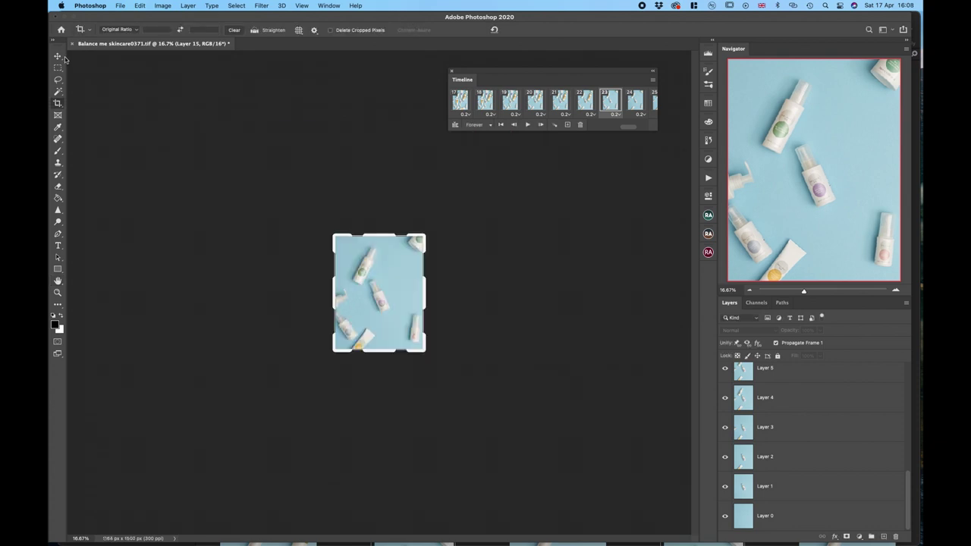
# Open Save for Web (Legacy) and choose GIF as the output format
pyautogui.click(120, 6)
pyautogui.moveTo(169, 127)
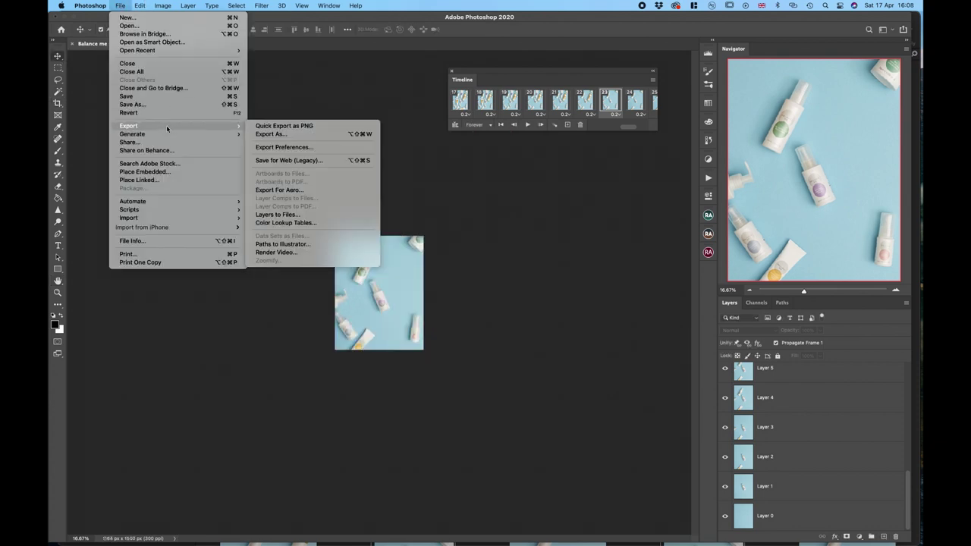
pyautogui.click(286, 164)
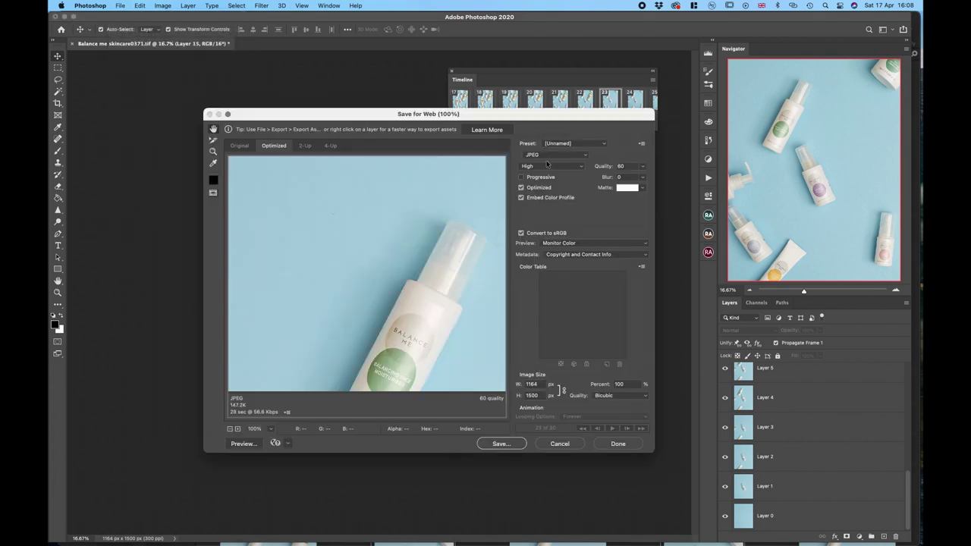
pyautogui.click(561, 157)
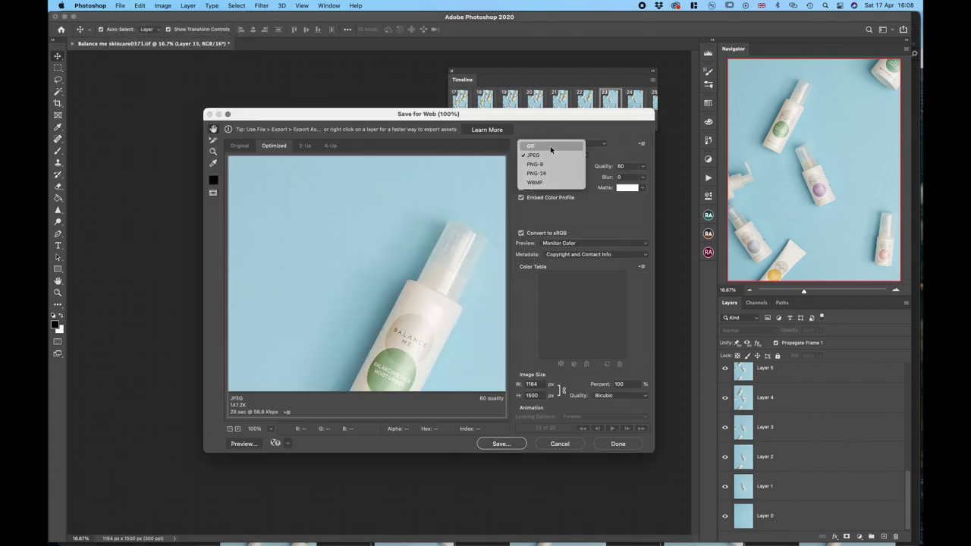
pyautogui.click(555, 155)
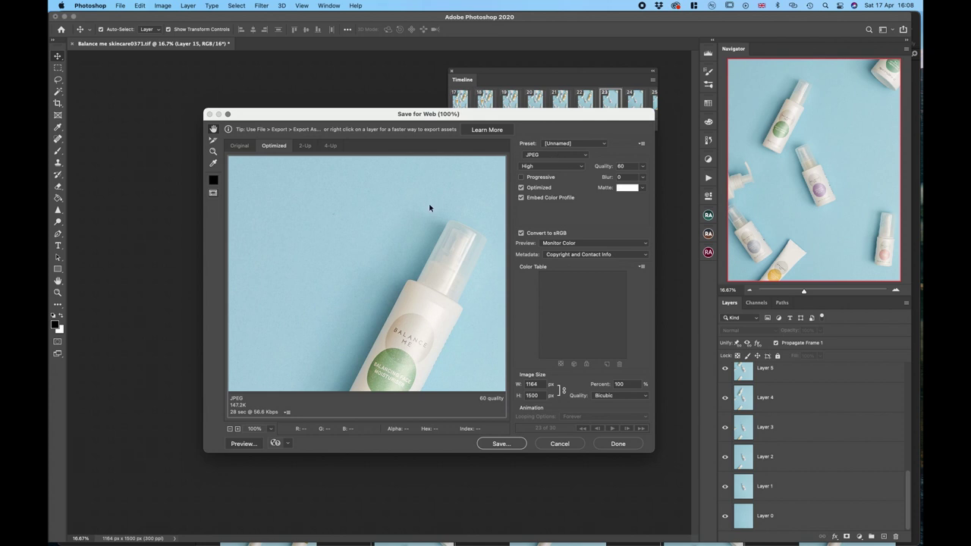
# Preview the GIF animation zoomed out, then save it as Balance-me-skincare0371.gif
pyautogui.moveTo(429, 203); pyautogui.dragTo(323, 314)
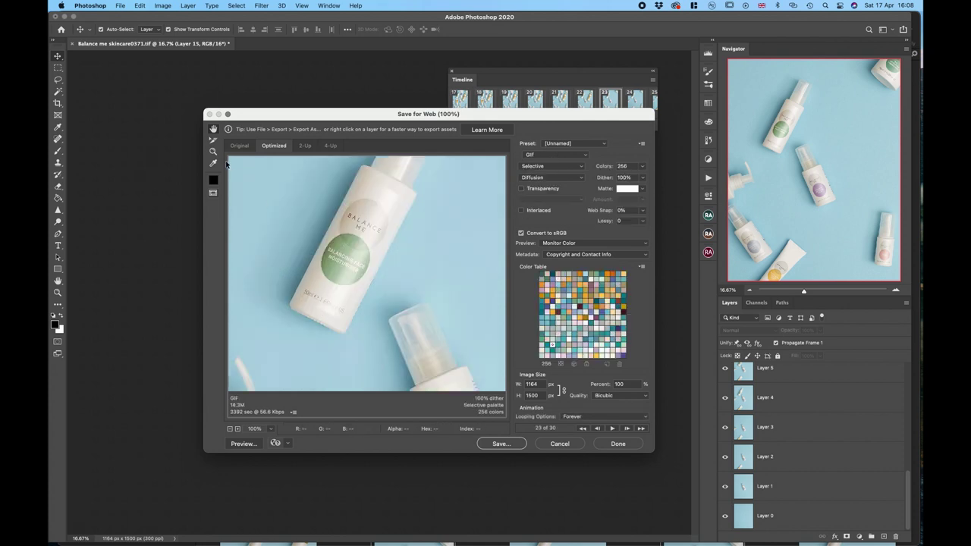
pyautogui.press('super+minus')
pyautogui.press('super+minus')
pyautogui.press('super+minus')
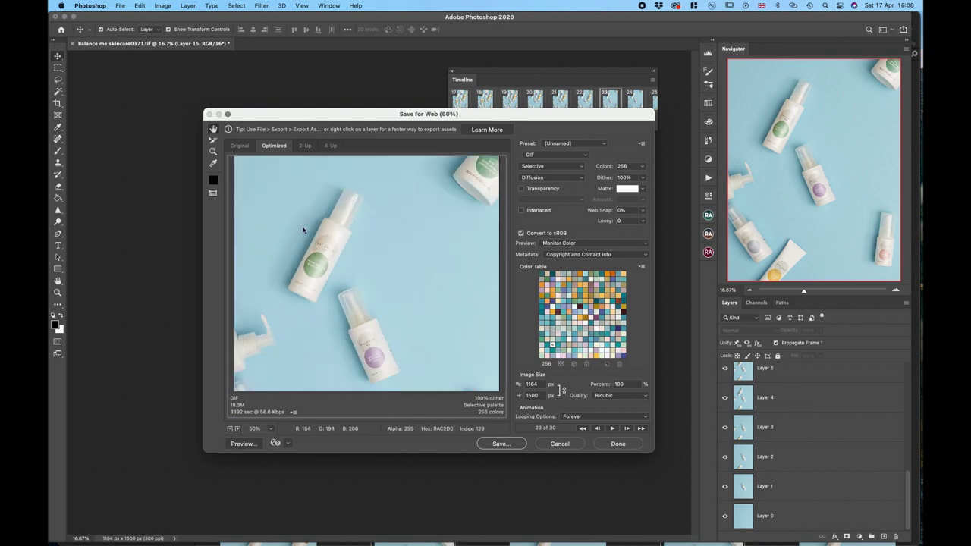
pyautogui.click(612, 430)
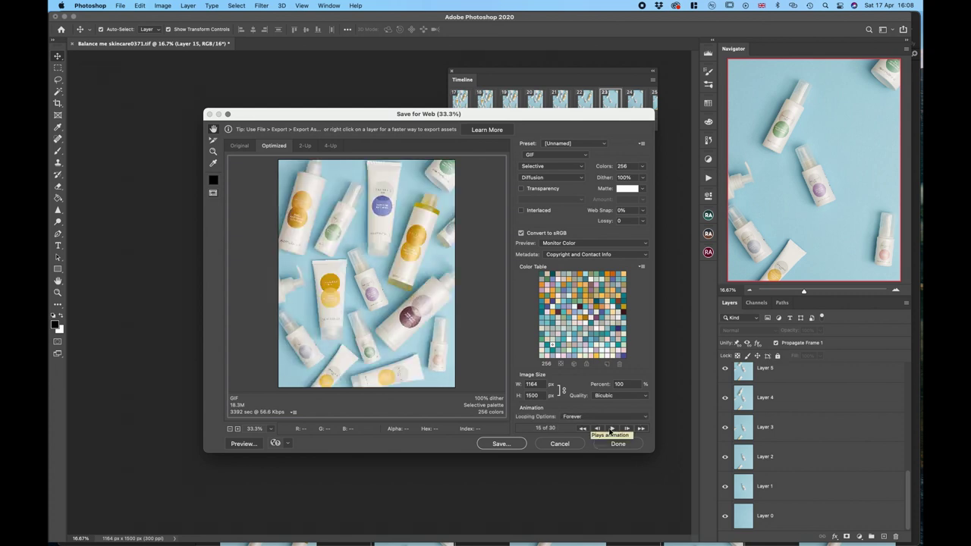
pyautogui.click(612, 429)
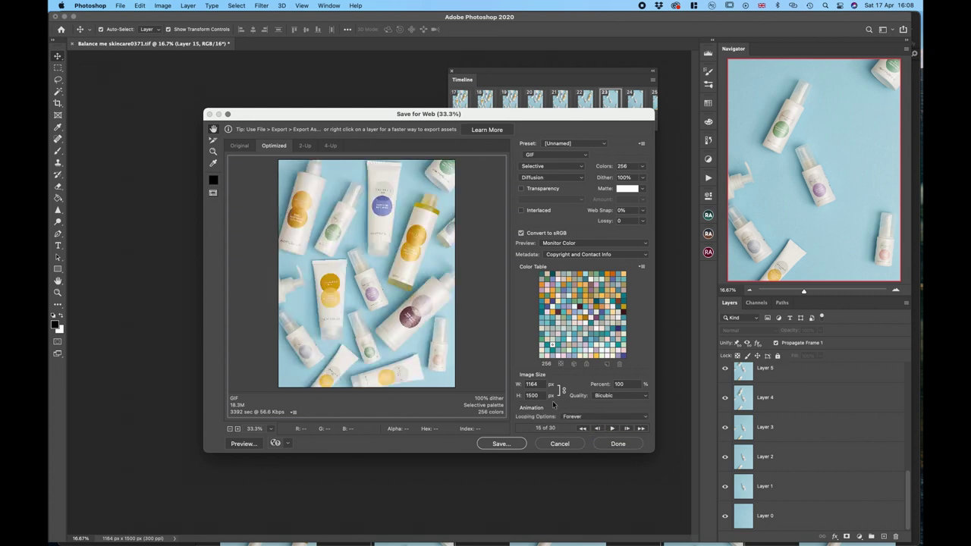
pyautogui.click(502, 443)
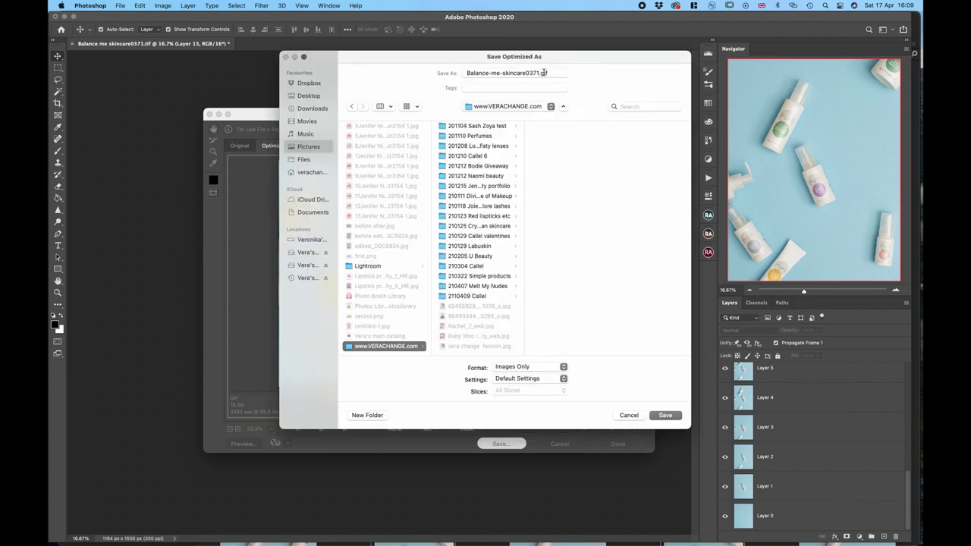
pyautogui.click(673, 416)
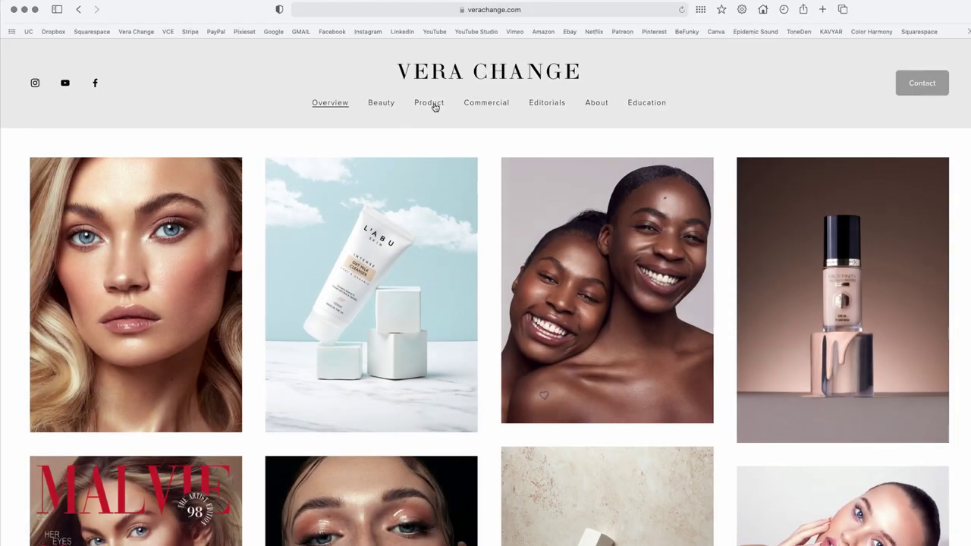
# Go to the Product page in the verachange.com site navigation
pyautogui.click(436, 107)
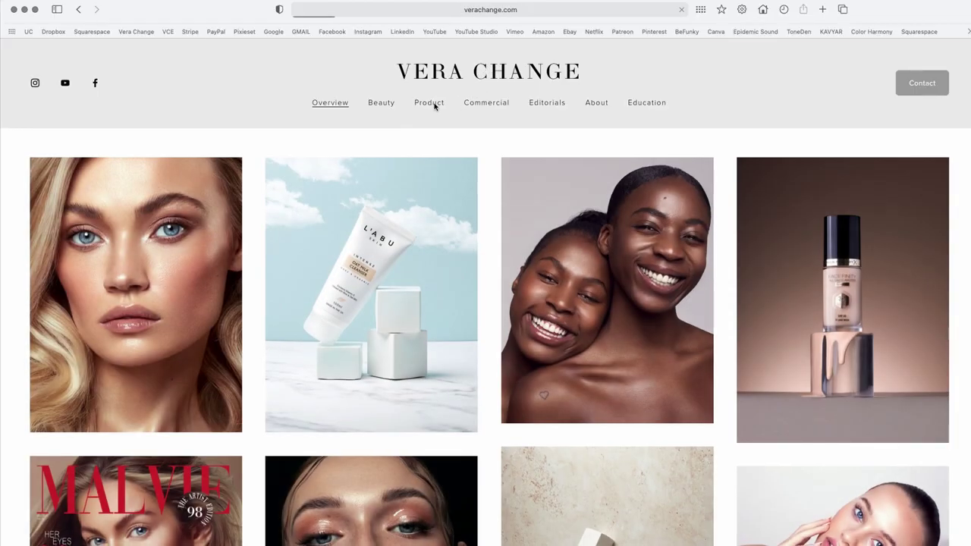